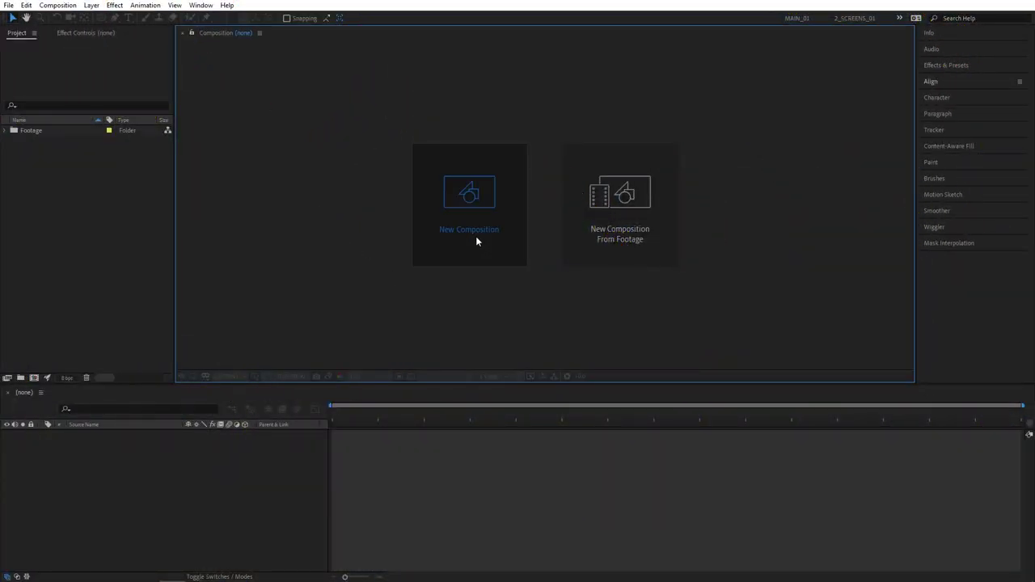
# - Create a 1920×1080, 30 fps, 10-second composition named Transition
pyautogui.click(476, 238)
pyautogui.write('Transition')
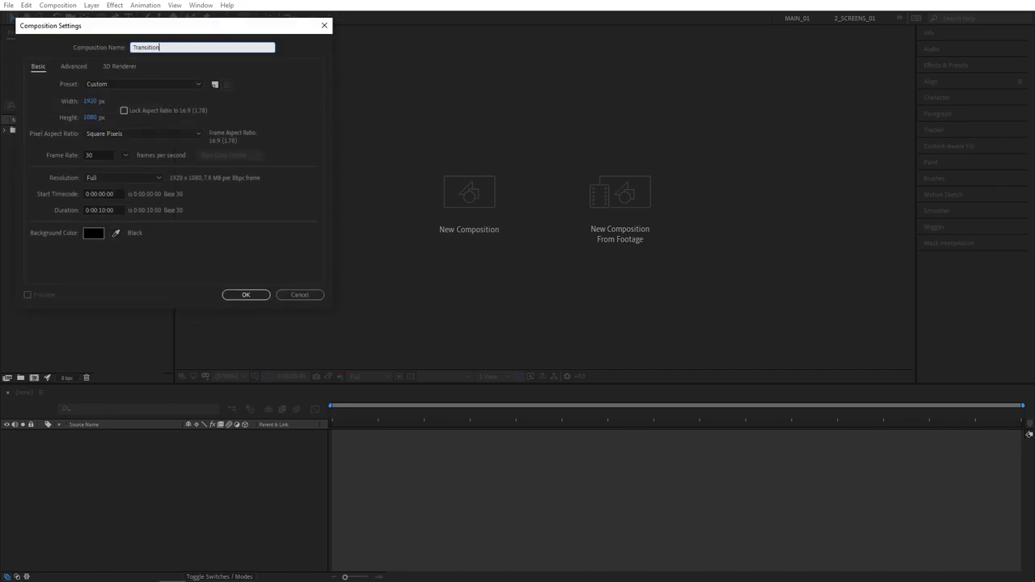
pyautogui.press('Return')
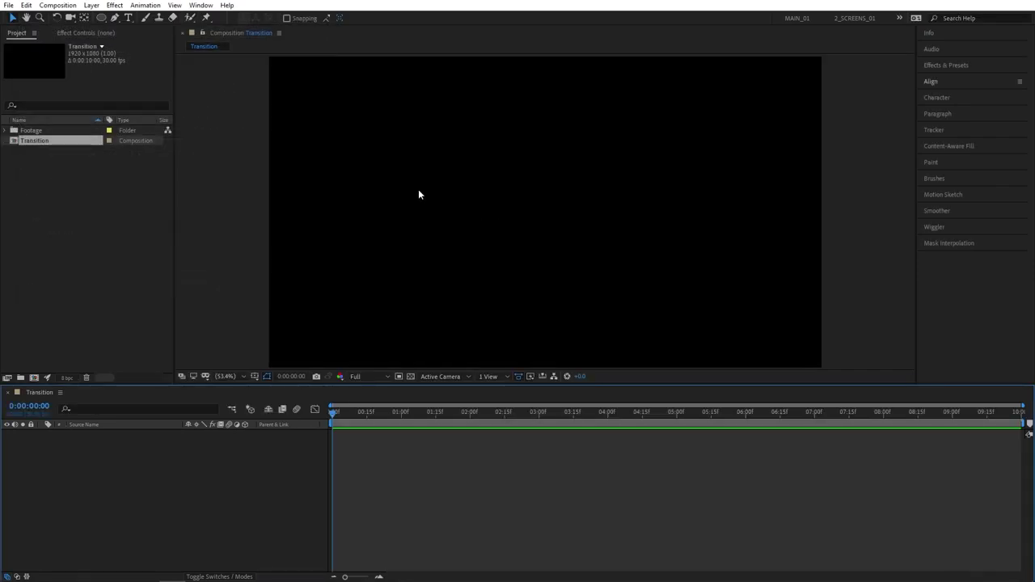
# - Choose the Ellipse tool with no fill and a solid-colour stroke
pyautogui.click(101, 17)
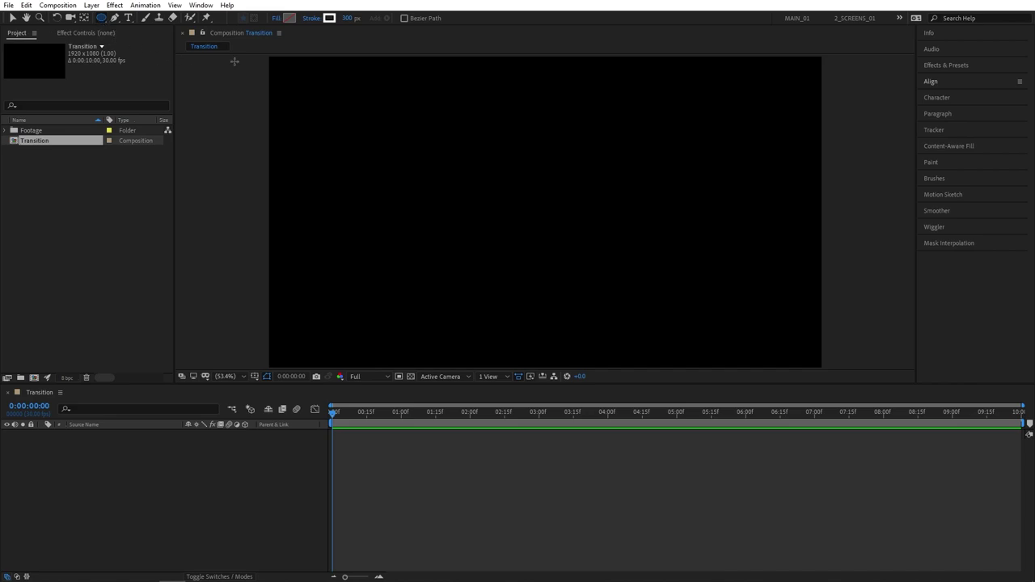
pyautogui.click(276, 18)
pyautogui.click(503, 233)
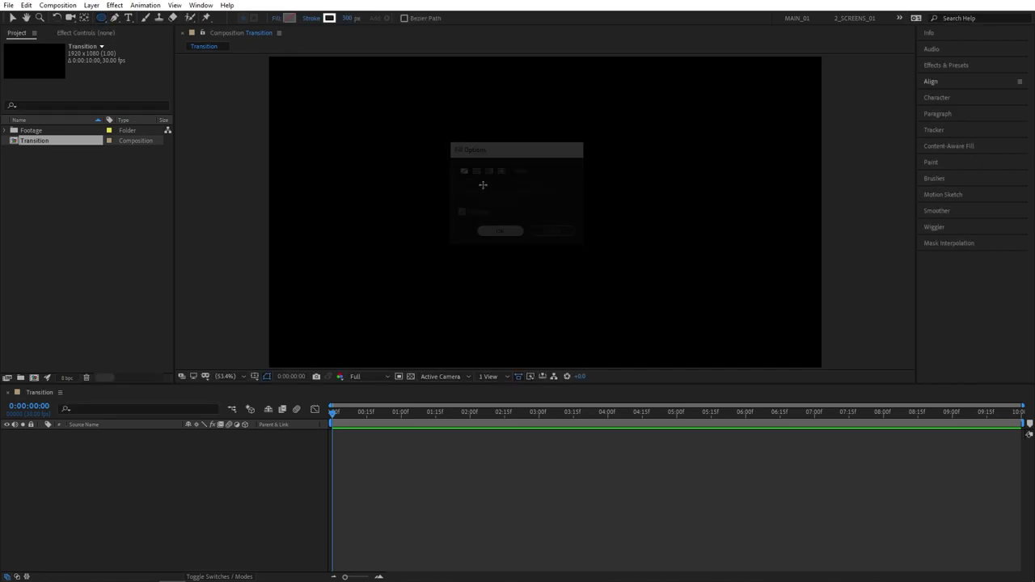
pyautogui.click(329, 19)
pyautogui.click(476, 171)
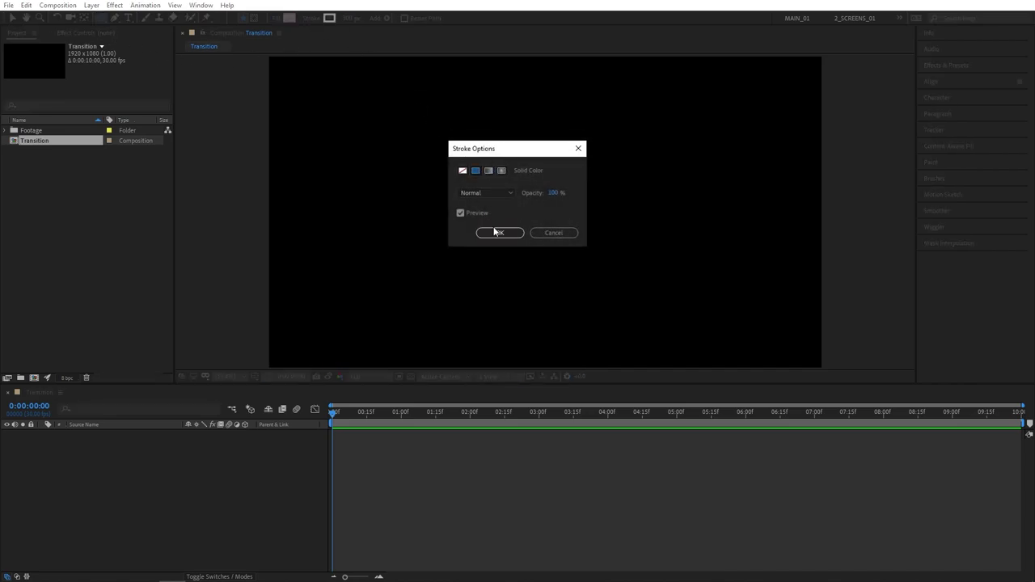
pyautogui.click(488, 231)
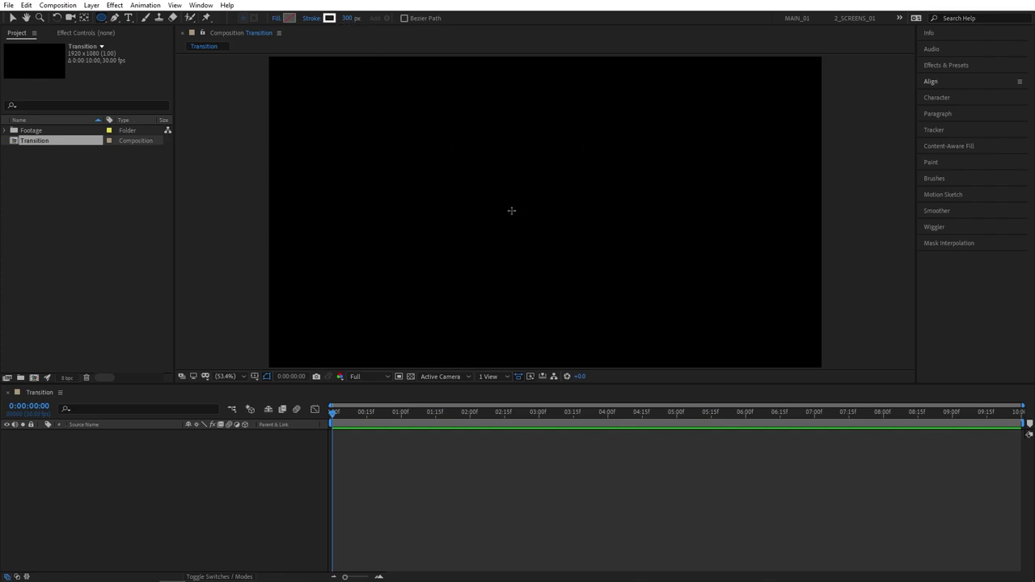
# - Draw a circle and centre it horizontally and vertically in the composition
pyautogui.moveTo(514, 212); pyautogui.dragTo(587, 268)
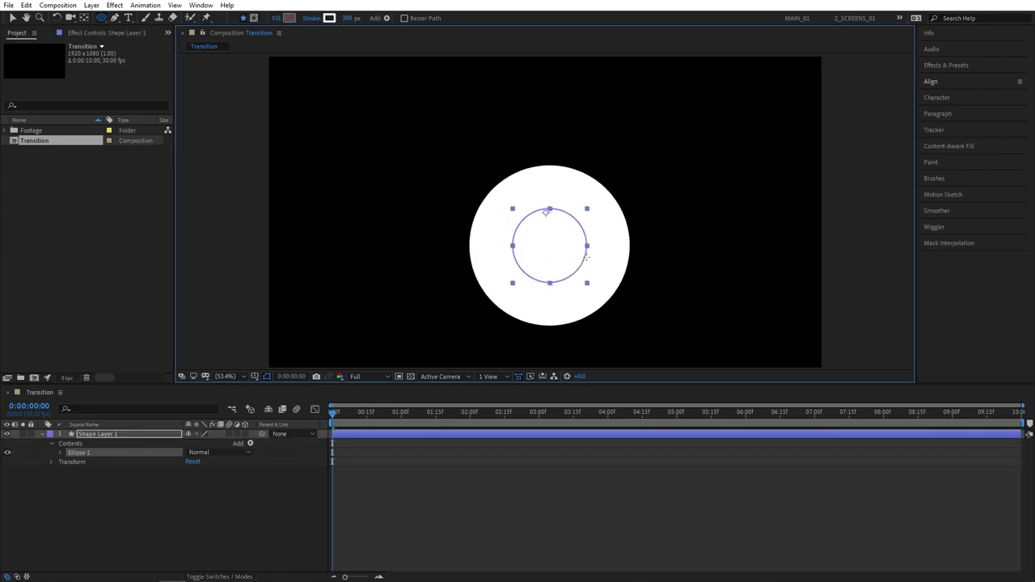
pyautogui.click(930, 81)
pyautogui.click(945, 107)
pyautogui.click(1001, 107)
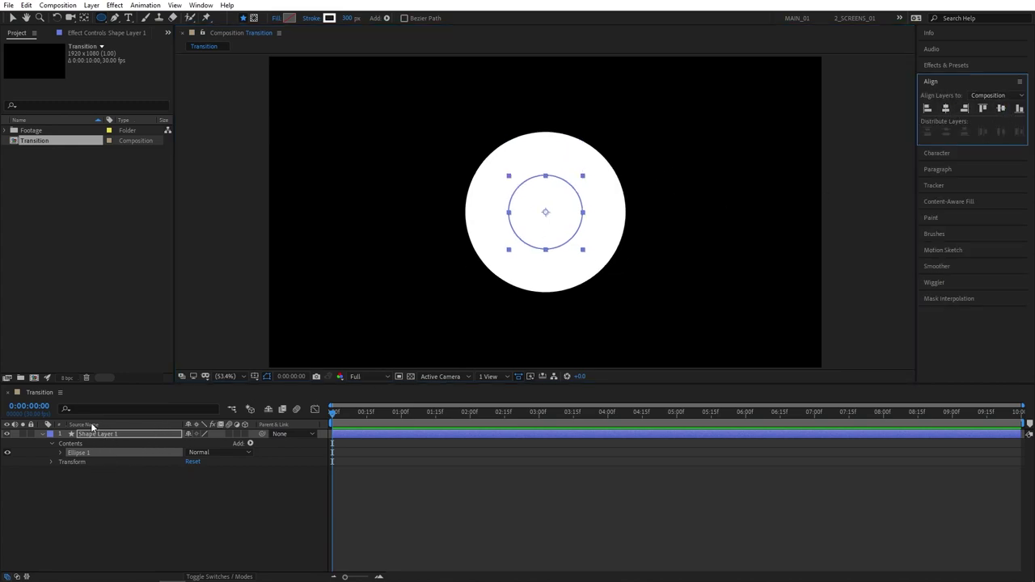
# - Set the Ellipse Path 1 size to 300 × 300
pyautogui.click(60, 453)
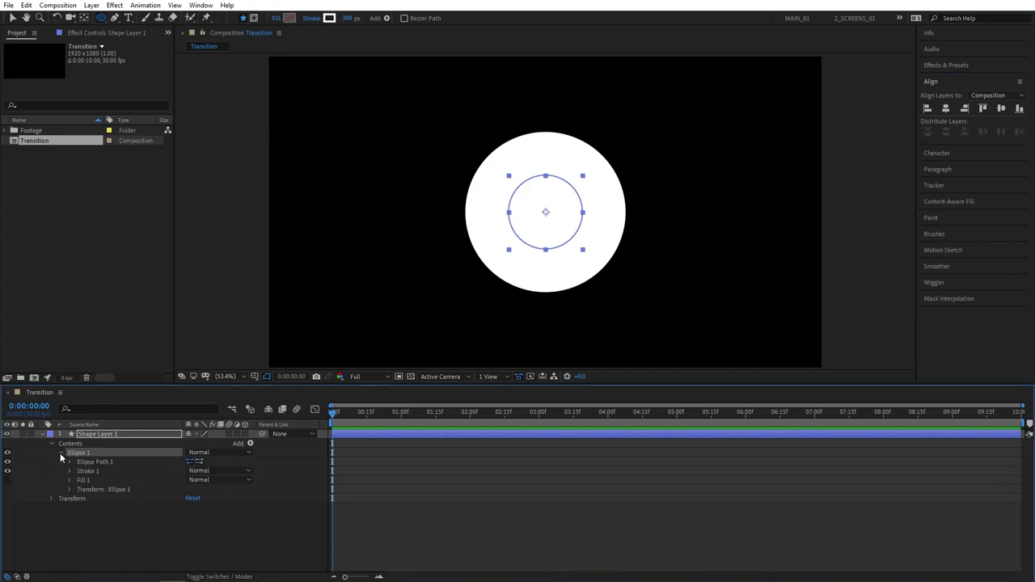
pyautogui.click(69, 461)
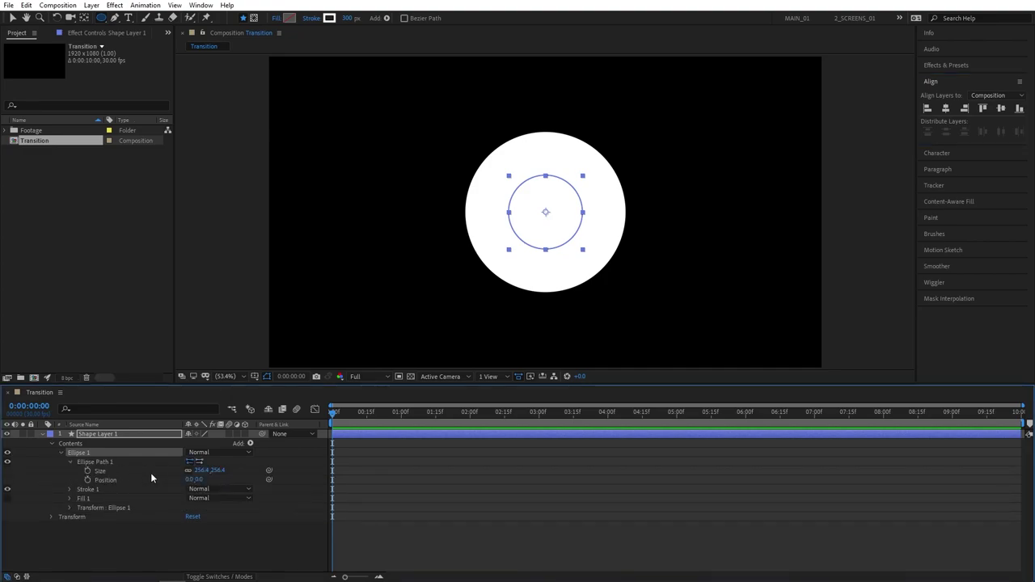
pyautogui.click(202, 471)
pyautogui.write('300')
pyautogui.press('Return')
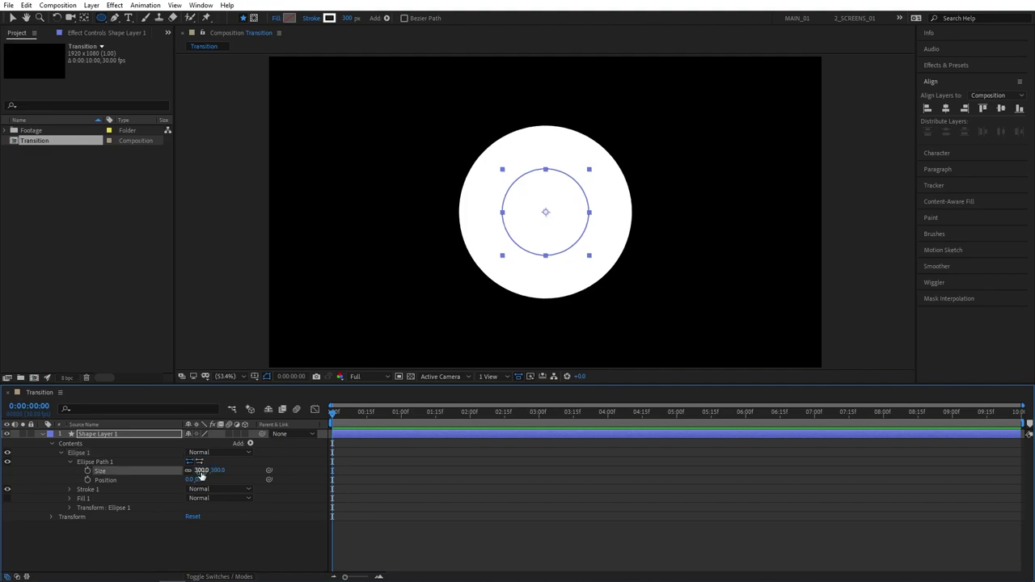
# - Add Trim Paths to the ellipse, keyframe End and Offset, with End at 0%
pyautogui.click(250, 443)
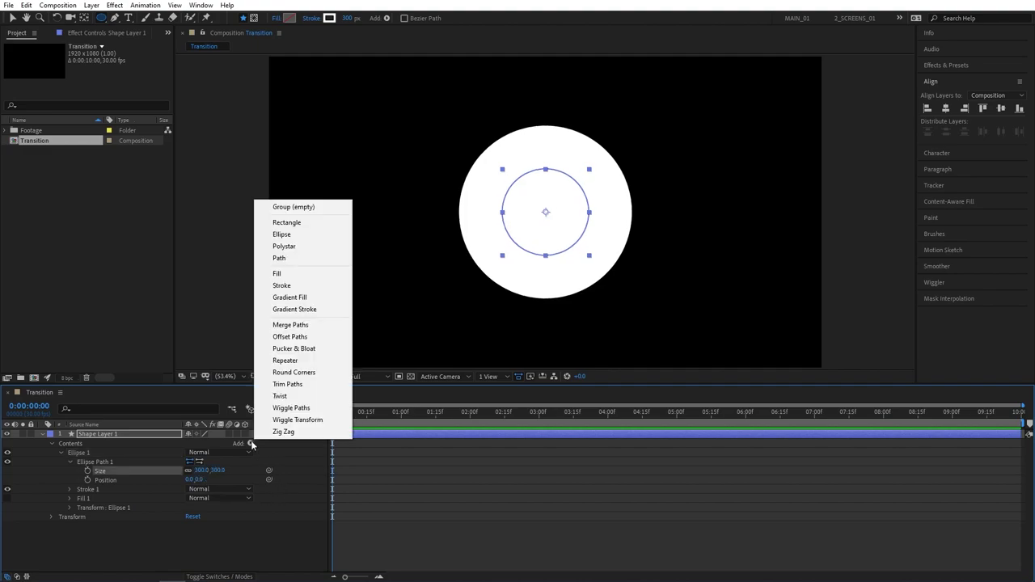
pyautogui.click(299, 395)
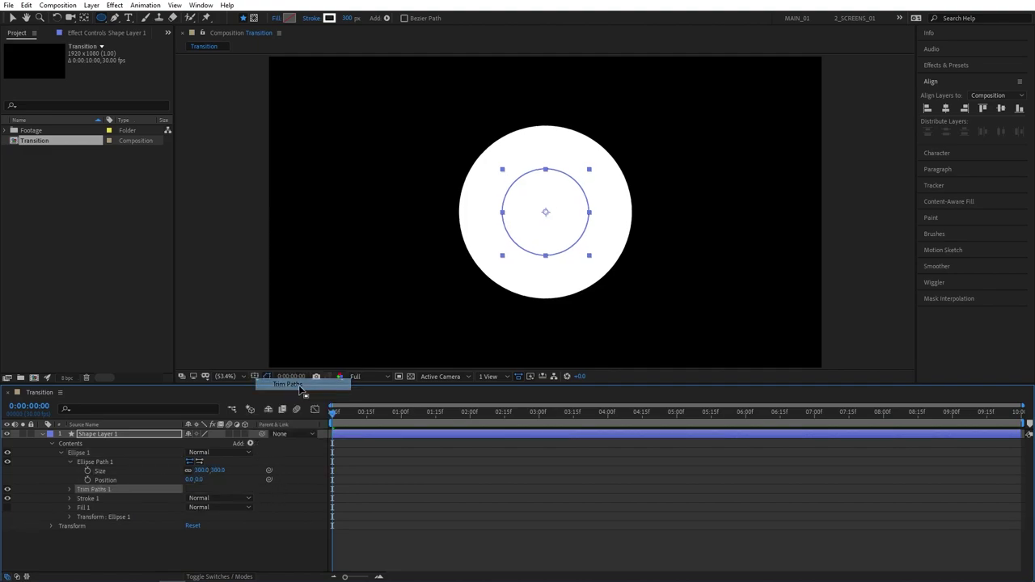
pyautogui.click(68, 489)
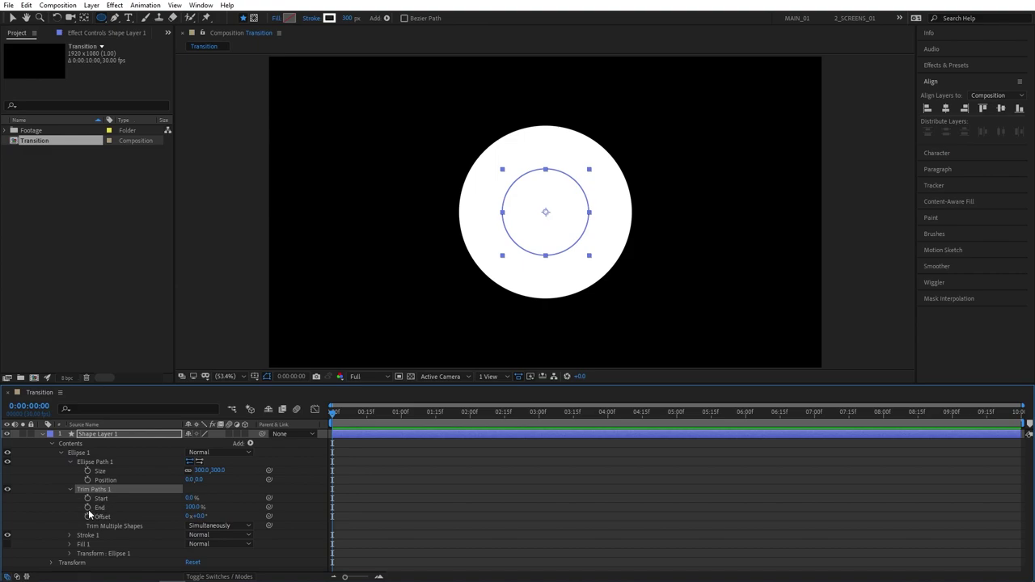
pyautogui.click(87, 507)
pyautogui.click(87, 516)
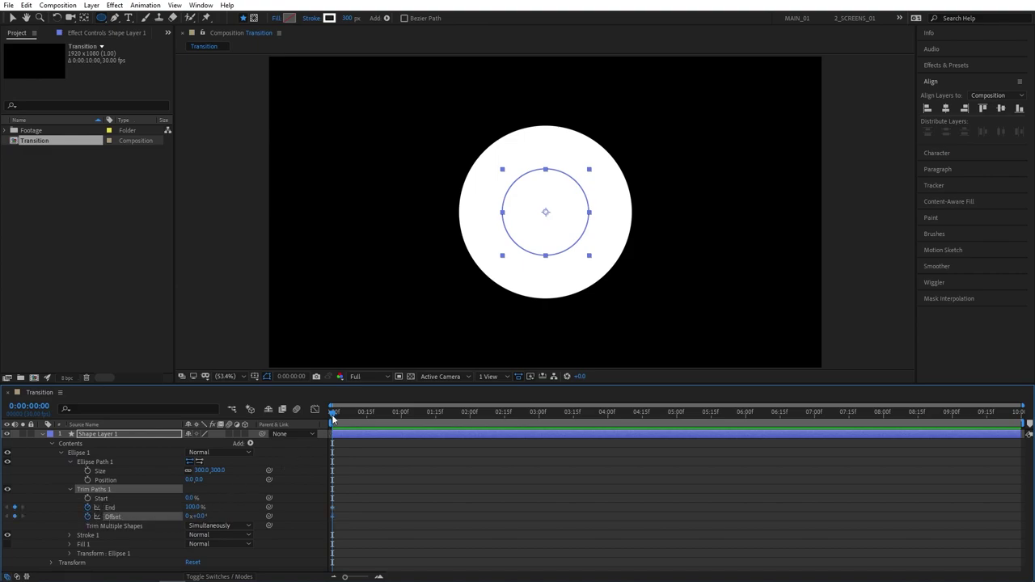
pyautogui.click(193, 507)
pyautogui.write('00')
pyautogui.press('Return')
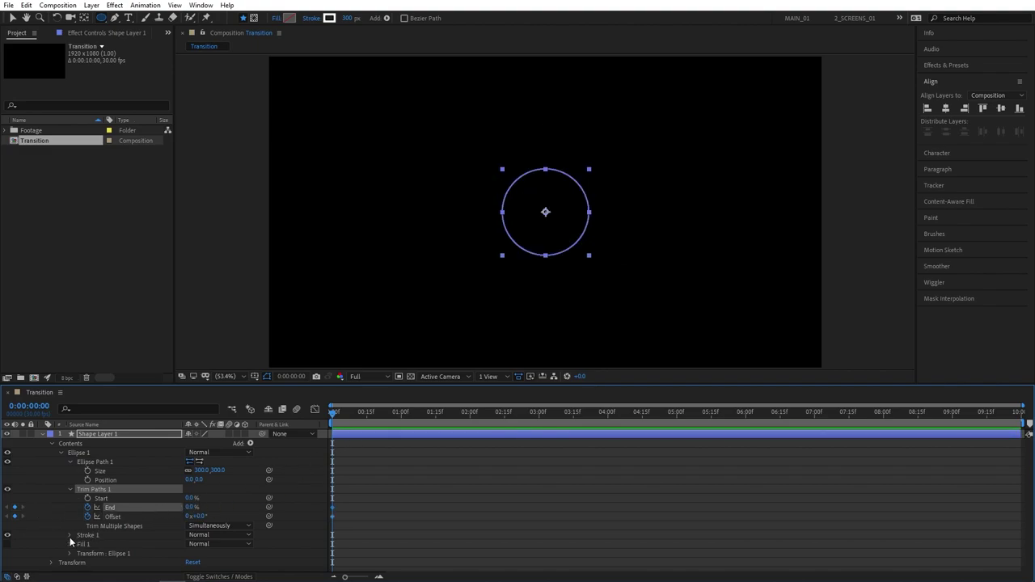
# - Keyframe Stroke Width at 0 and give the stroke Round Cap line ends
pyautogui.click(70, 536)
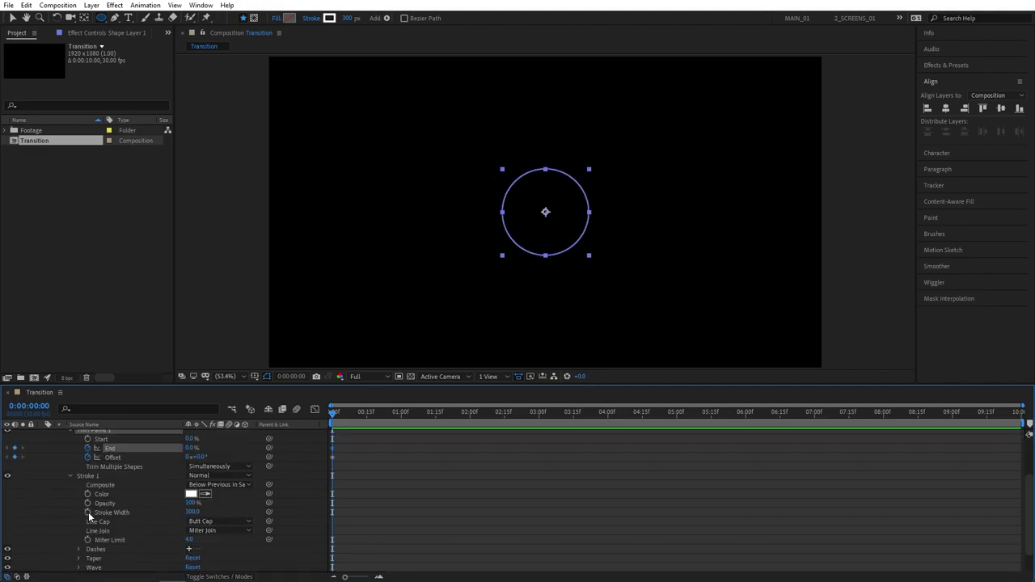
pyautogui.click(87, 512)
pyautogui.click(193, 512)
pyautogui.write('0')
pyautogui.press('Return')
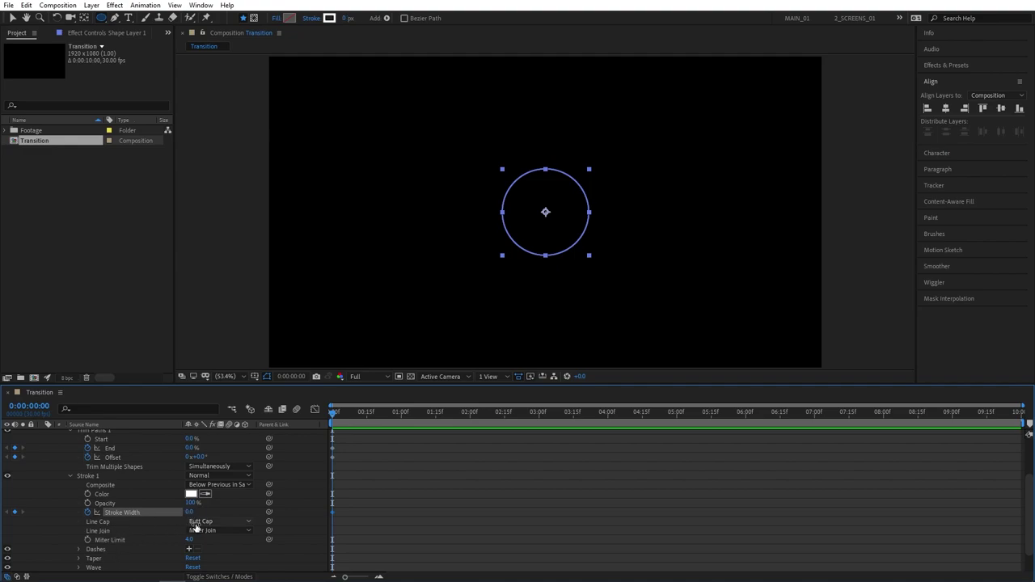
pyautogui.click(212, 521)
pyautogui.click(217, 545)
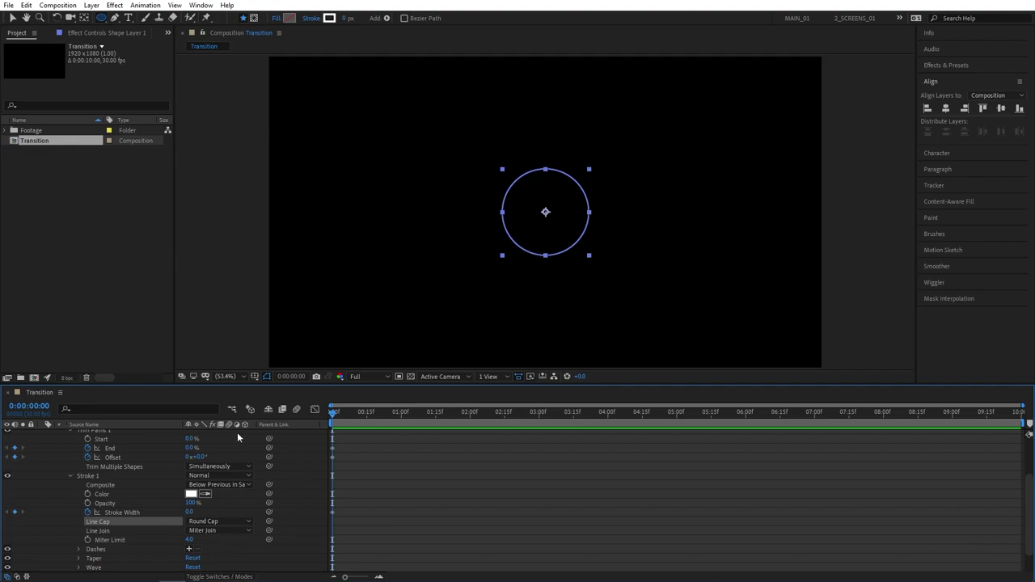
# - At 1 second, keyframe End at 100% and Offset at 180°
pyautogui.scroll(3, 228, 470)
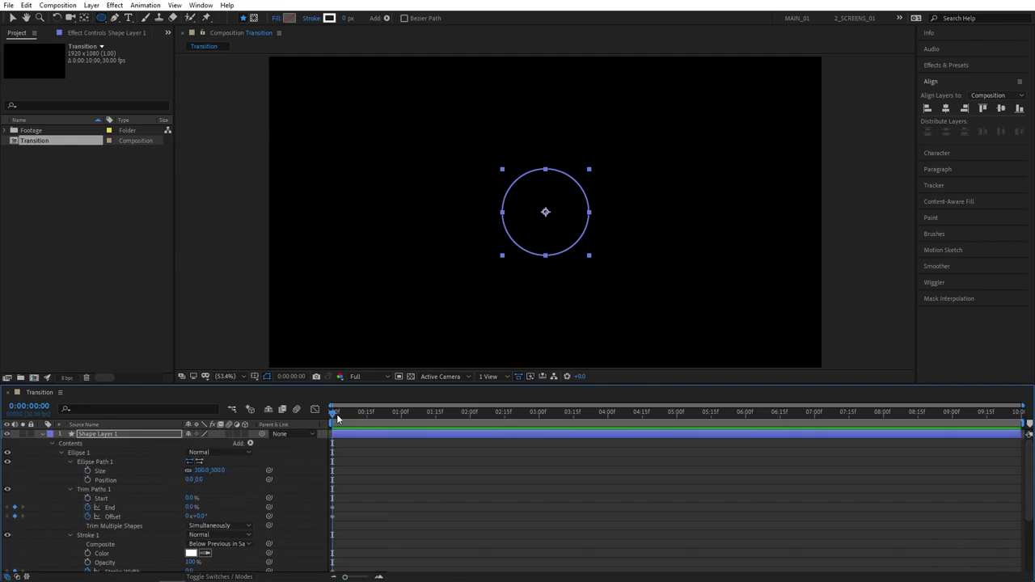
pyautogui.moveTo(332, 417); pyautogui.dragTo(400, 420)
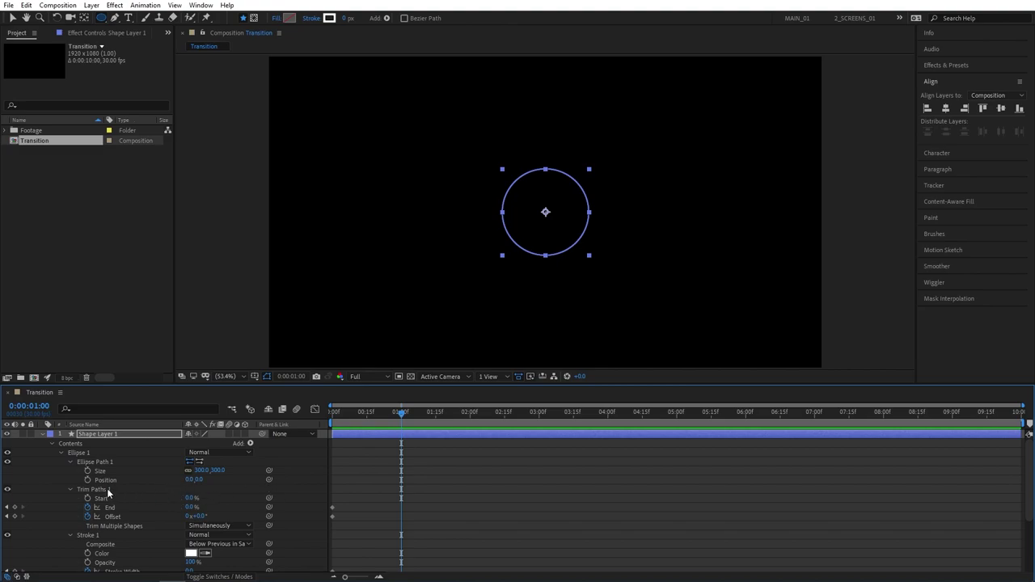
pyautogui.moveTo(191, 507); pyautogui.dragTo(485, 480)
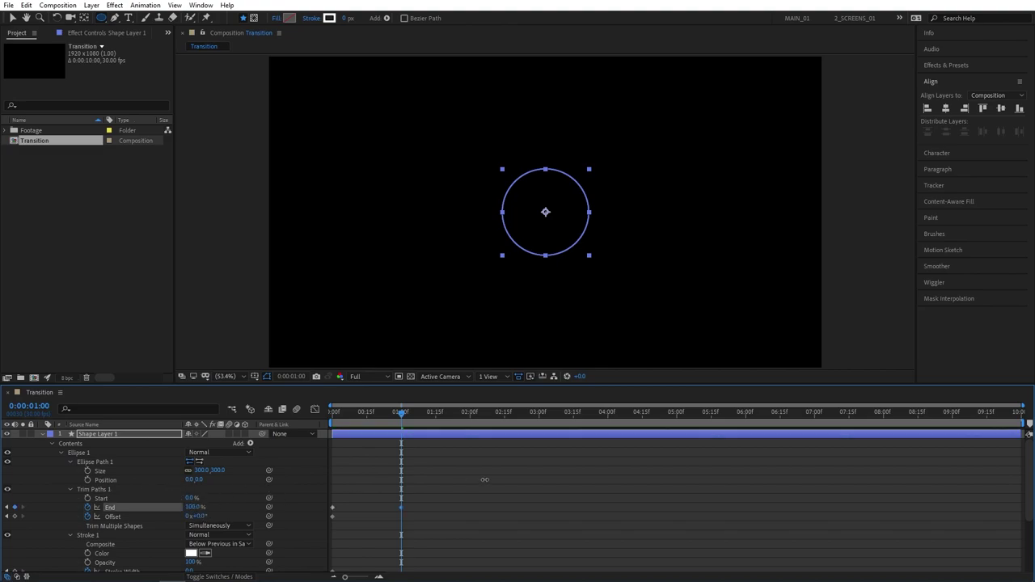
pyautogui.click(206, 518)
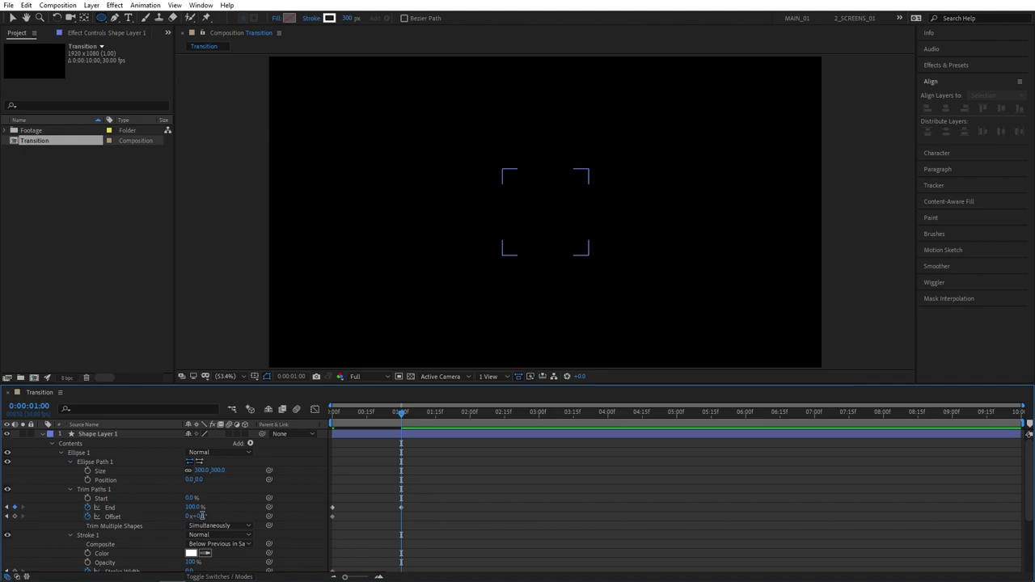
pyautogui.press('Return')
# - Set Stroke Width to 300 at 1 second and preview the arc-to-disc animation
pyautogui.scroll(-3, 132, 528)
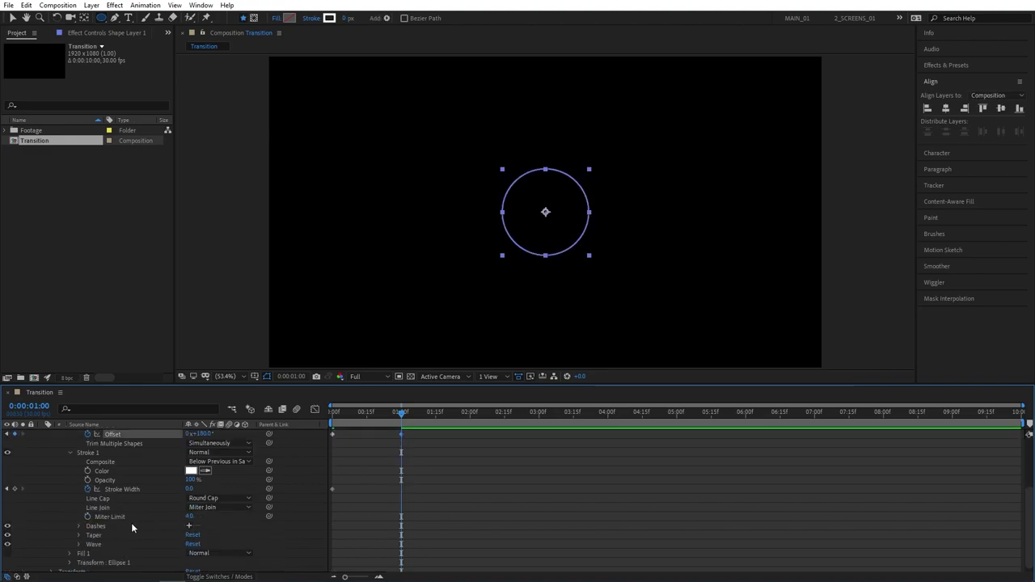
pyautogui.click(189, 490)
pyautogui.write('300')
pyautogui.press('Return')
pyautogui.press('space')
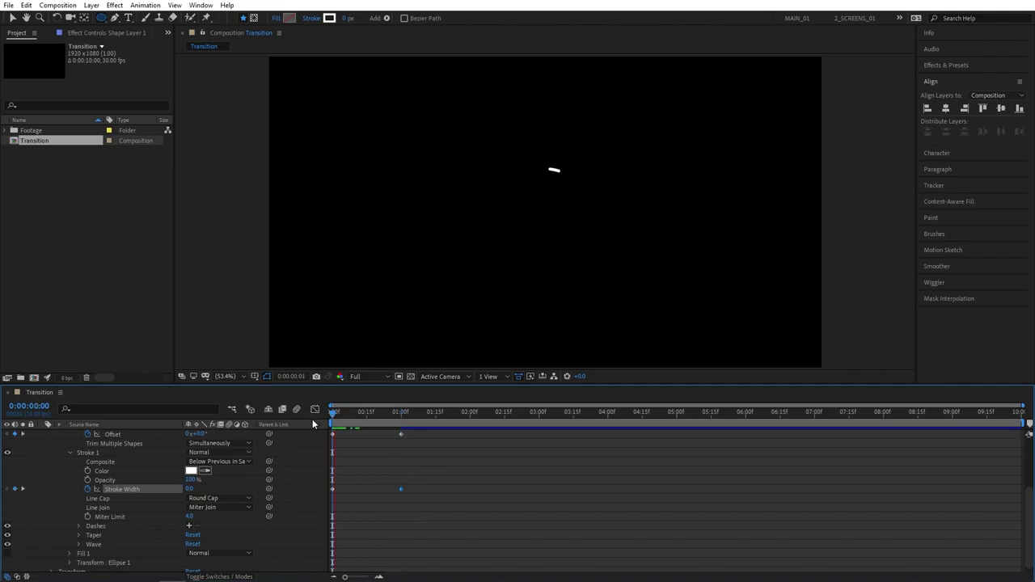
pyautogui.press('space')
pyautogui.scroll(5, 241, 470)
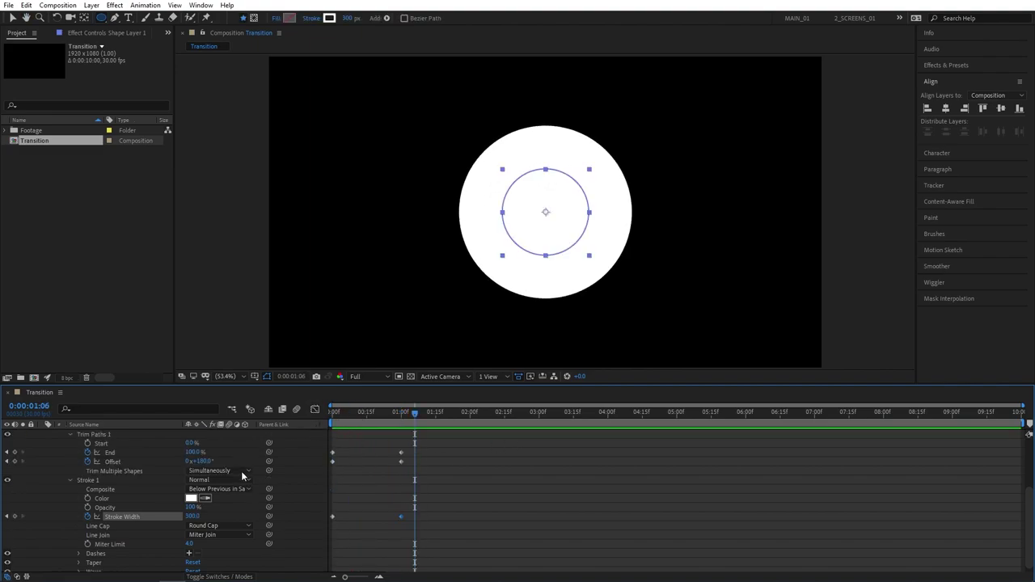
# - Apply Easy Ease to all six End, Offset and Stroke Width keyframes, then preview
pyautogui.press('u')
pyautogui.moveTo(476, 495); pyautogui.dragTo(322, 428)
pyautogui.rightClick(333, 447)
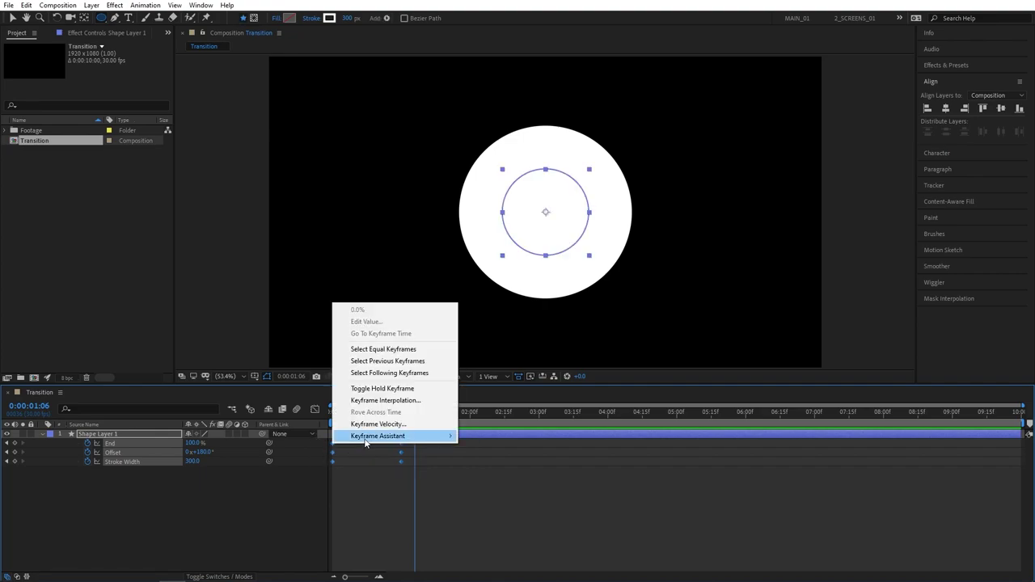
pyautogui.moveTo(368, 437)
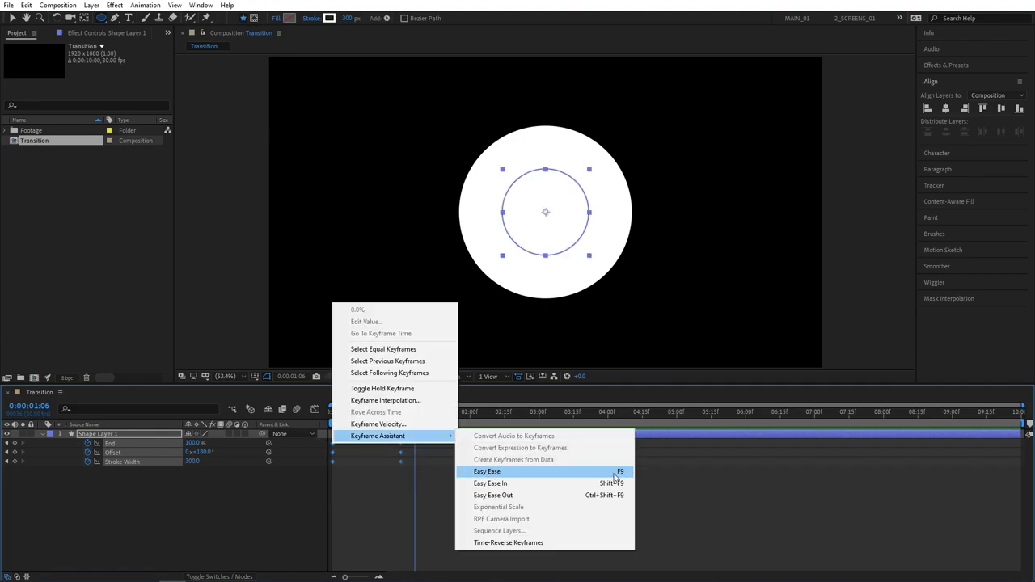
pyautogui.click(552, 476)
pyautogui.press('space')
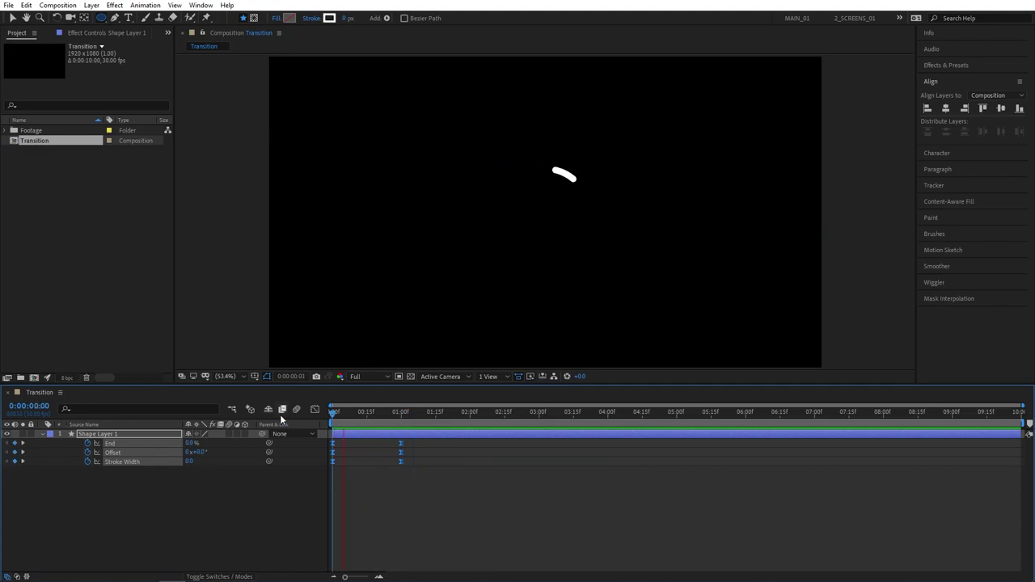
pyautogui.click(409, 481)
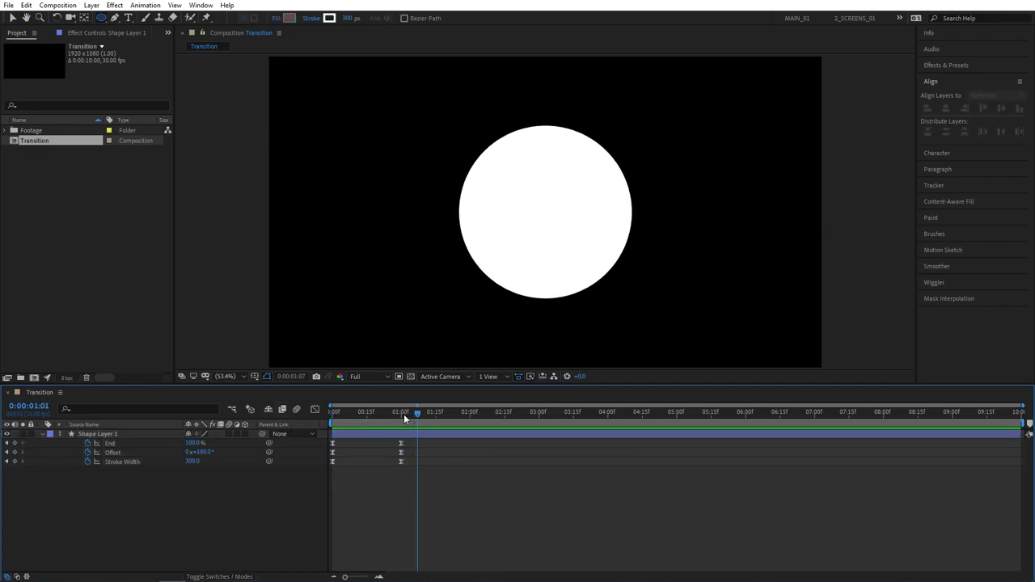
# - Duplicate the ring layer and enlarge Shape Layer 2's ellipse size to 895
pyautogui.moveTo(404, 414)
pyautogui.mouseDown()
pyautogui.moveTo(393, 416)
pyautogui.moveTo(401, 414)
pyautogui.mouseUp()
pyautogui.click(99, 435)
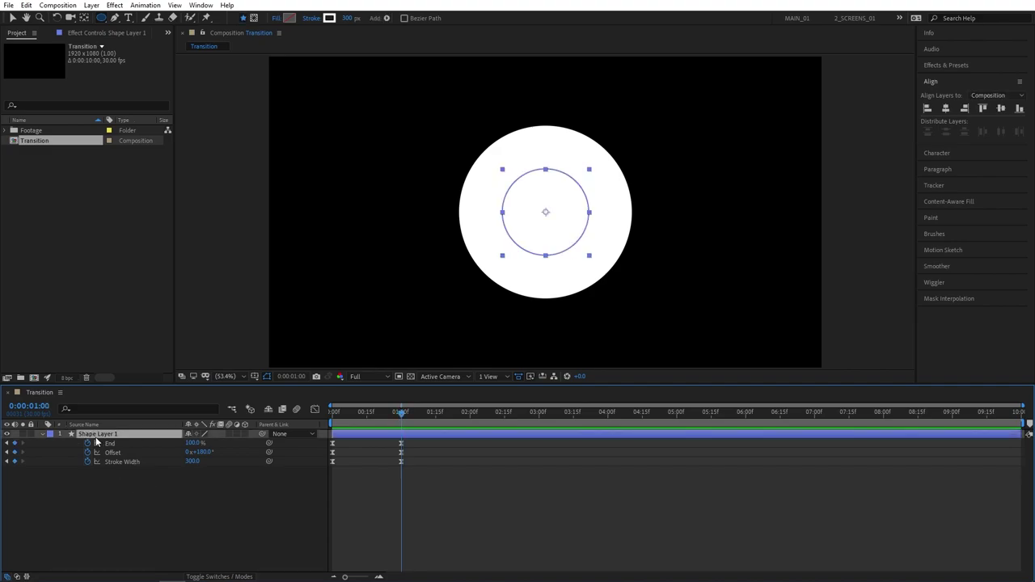
pyautogui.hotkey('ctrl', 'd')
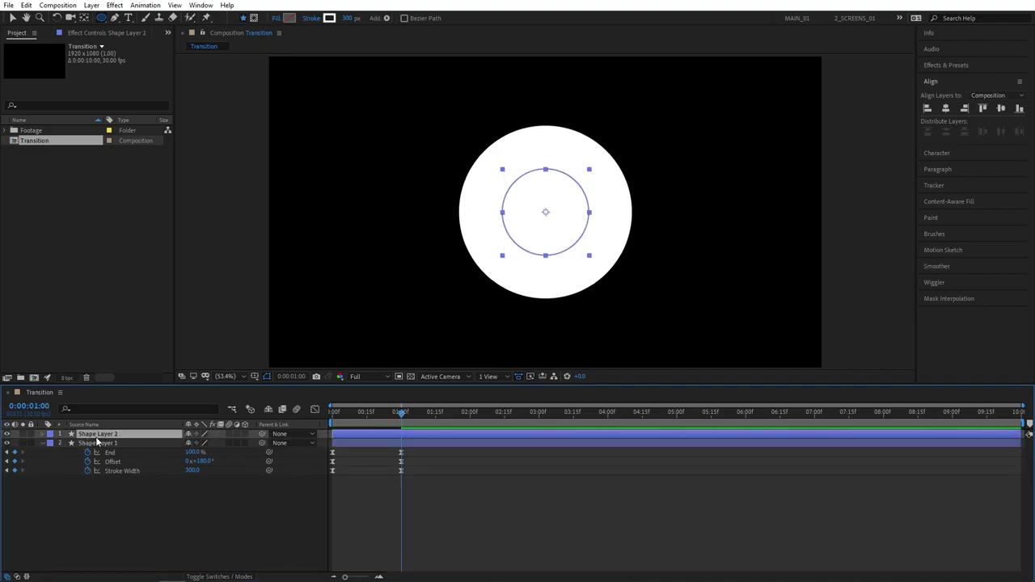
pyautogui.click(107, 411)
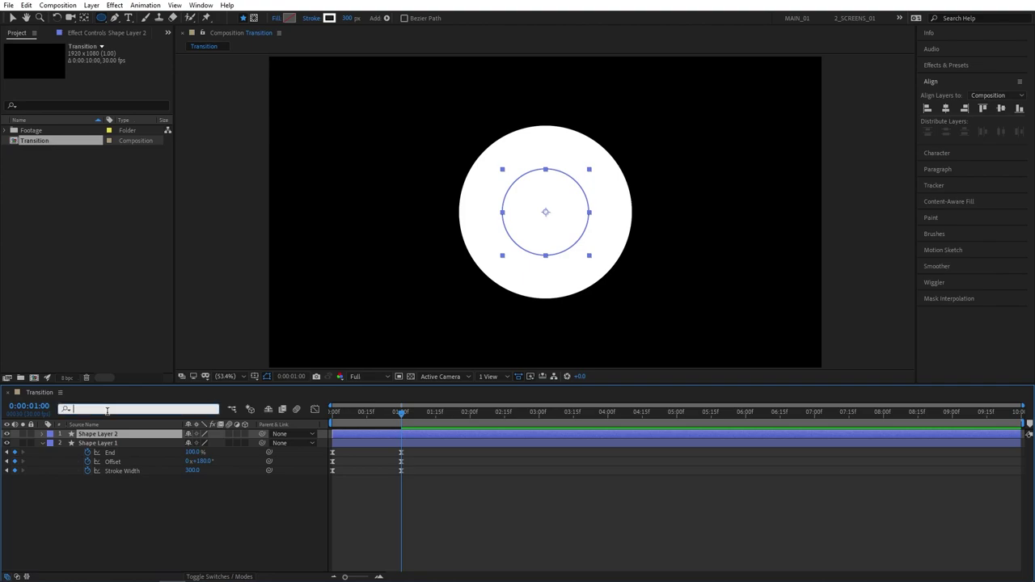
pyautogui.write('size')
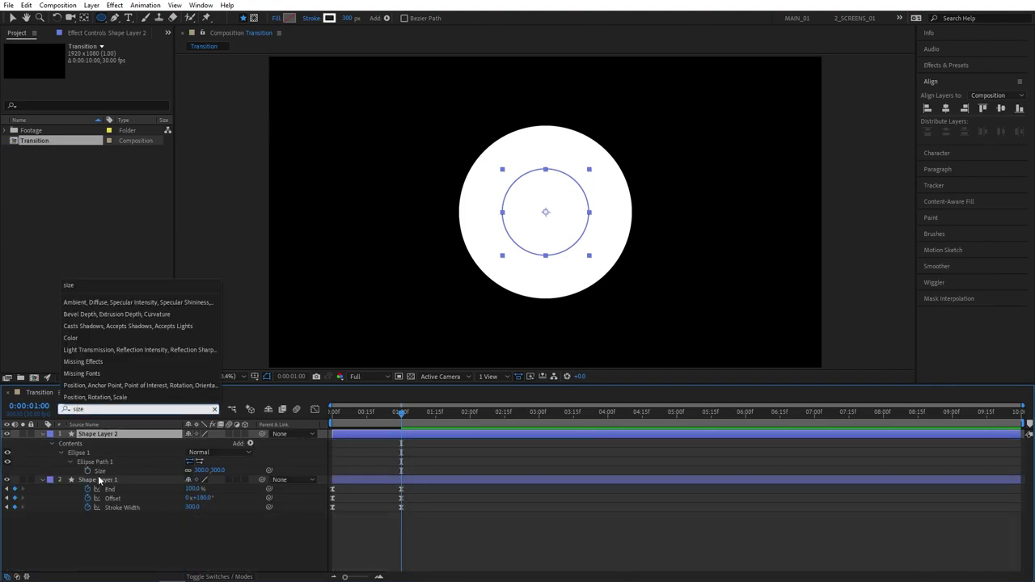
pyautogui.moveTo(200, 470); pyautogui.dragTo(499, 445)
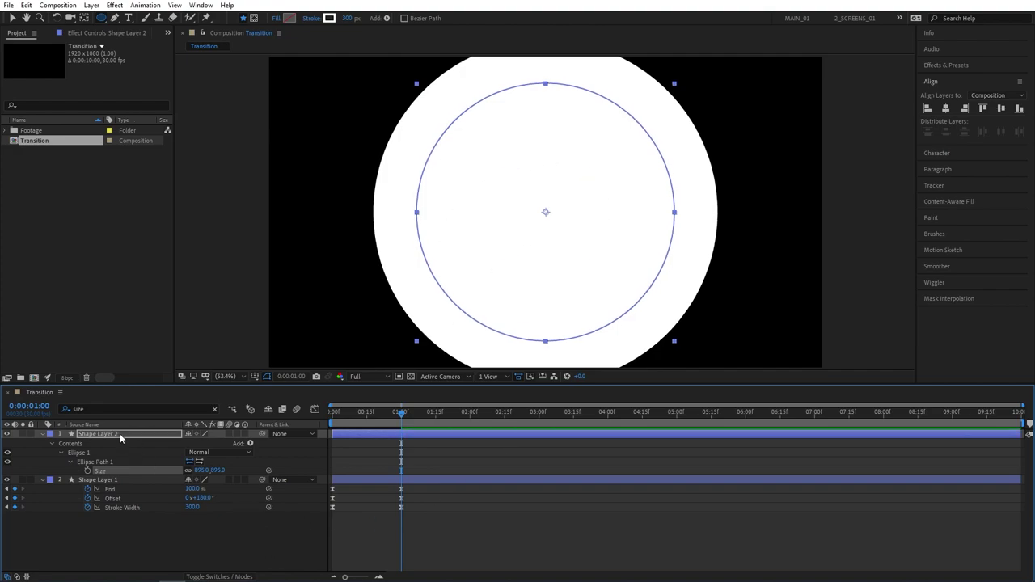
# - Duplicate it into Shape Layer 3 with an ellipse size of 1488
pyautogui.click(81, 438)
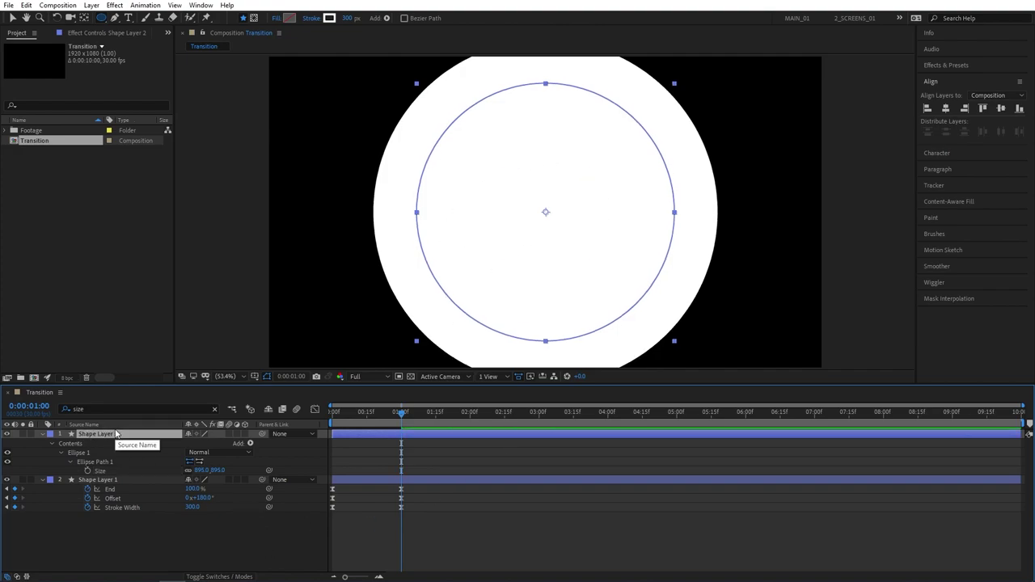
pyautogui.hotkey('ctrl', 'd')
pyautogui.click(134, 409)
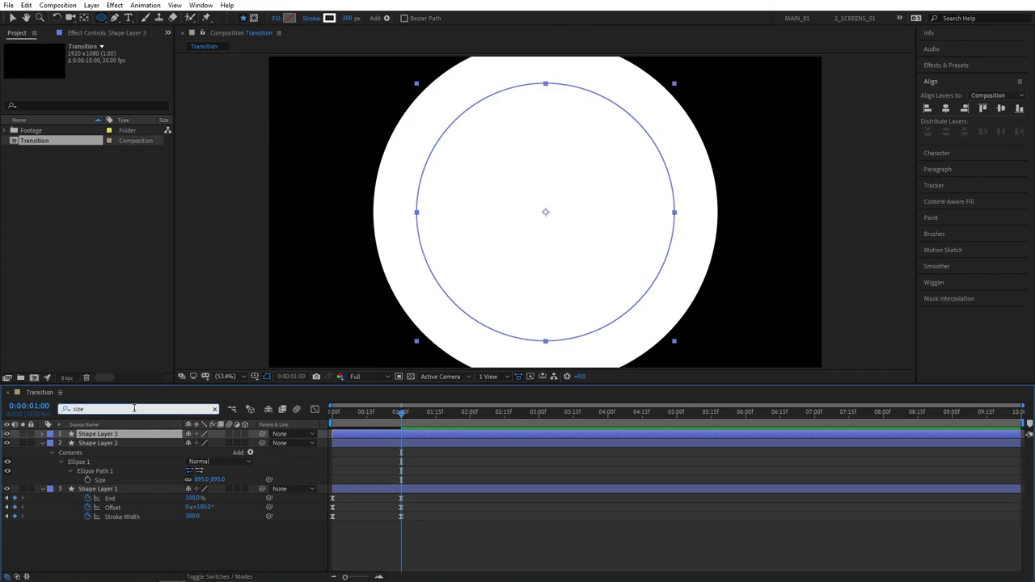
pyautogui.press('Return')
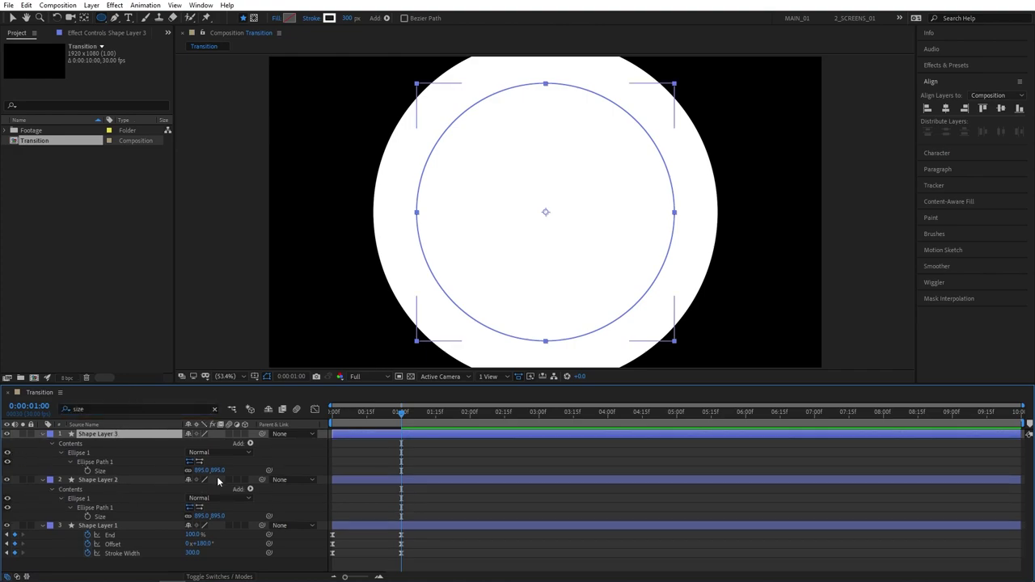
pyautogui.moveTo(198, 470); pyautogui.dragTo(497, 447)
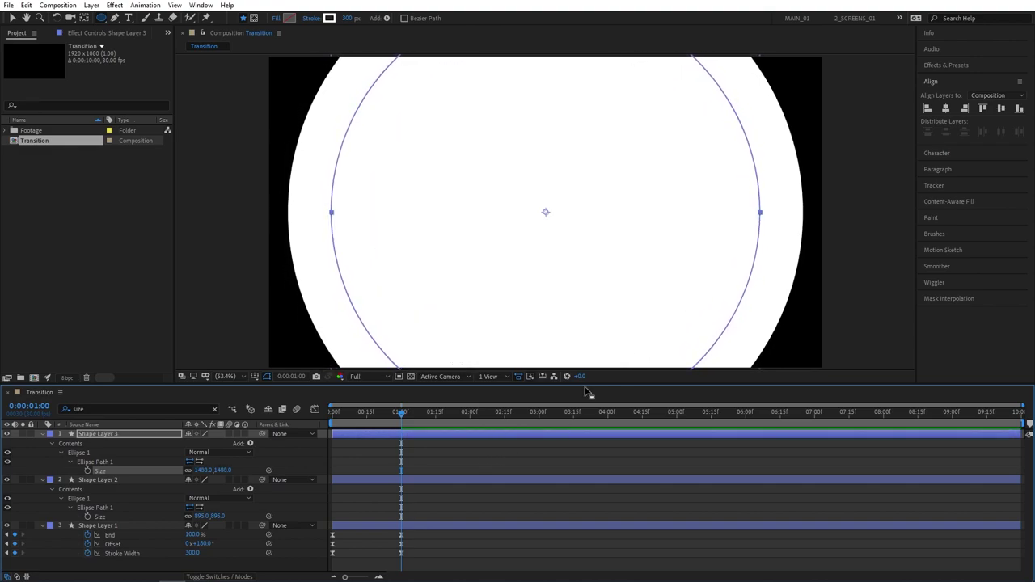
# - Duplicate into Shape Layer 4 with ellipse size 2083 and preview the concentric rings
pyautogui.click(114, 434)
pyautogui.hotkey('ctrl', 'd')
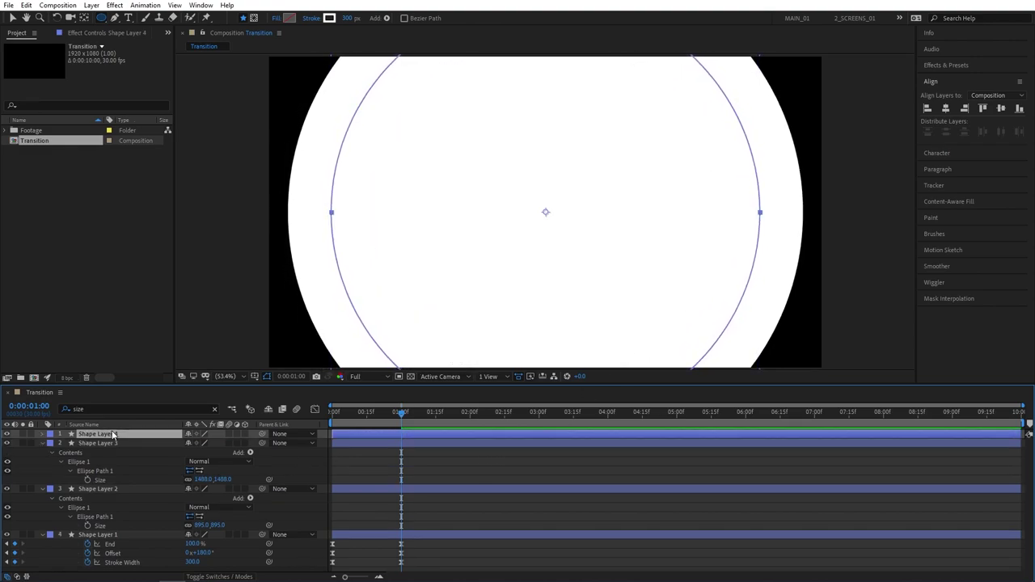
pyautogui.click(153, 408)
pyautogui.press('Return')
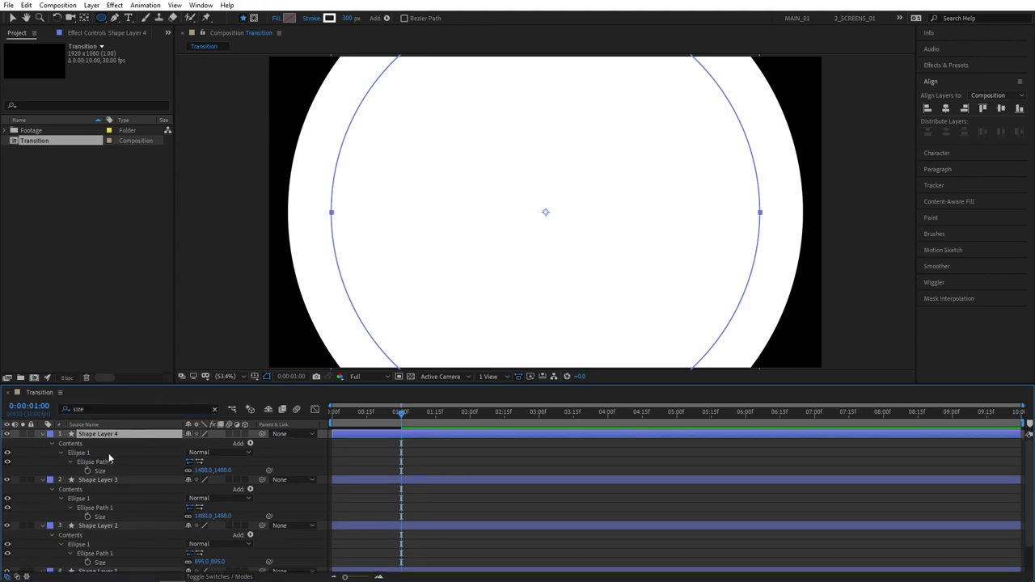
pyautogui.moveTo(202, 470)
pyautogui.mouseDown()
pyautogui.moveTo(511, 436)
pyautogui.moveTo(493, 436)
pyautogui.mouseUp()
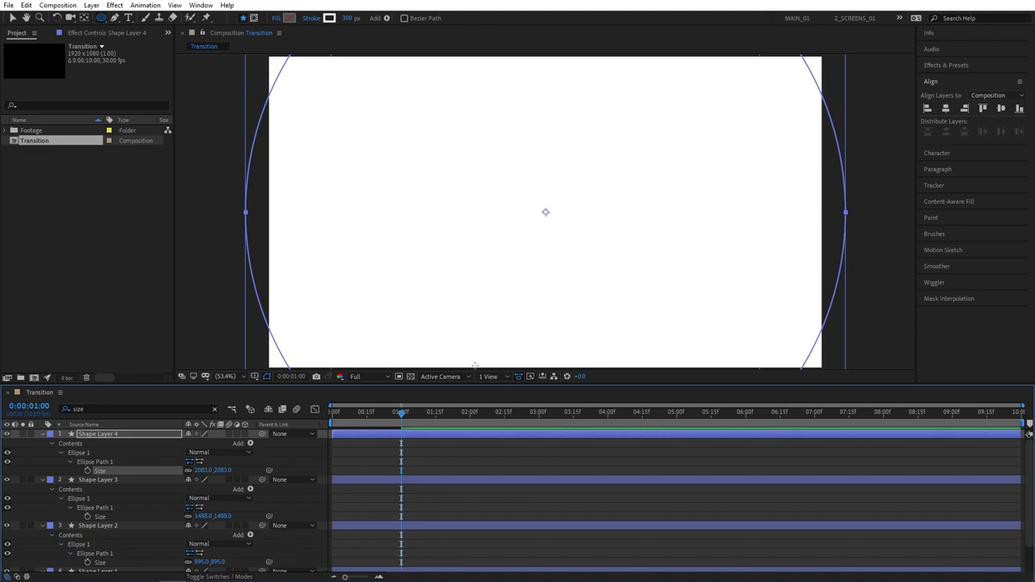
pyautogui.moveTo(396, 415); pyautogui.dragTo(367, 410)
pyautogui.press('space')
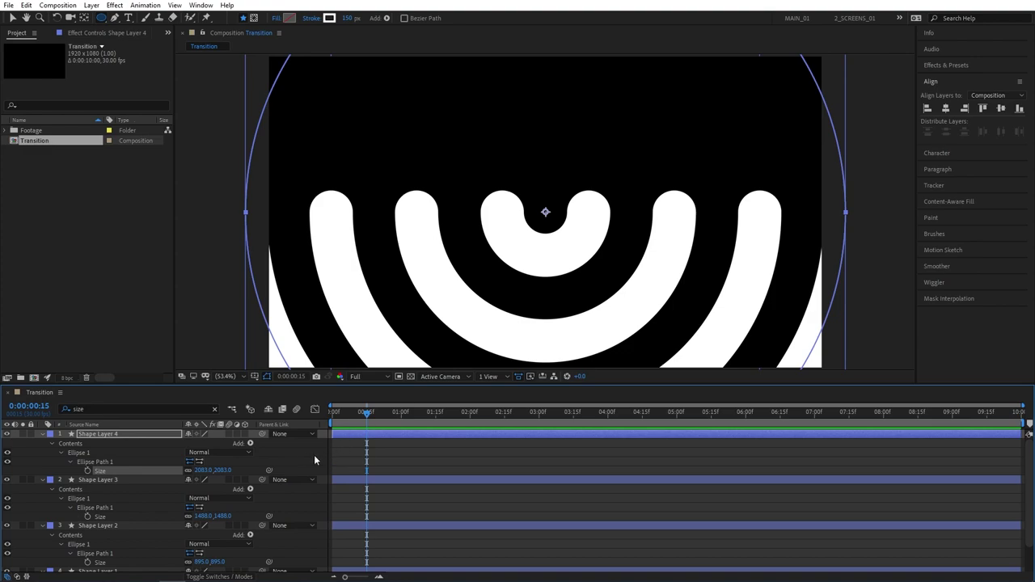
# - Show only the Rotation property for all four shape layers
pyautogui.press('F2')
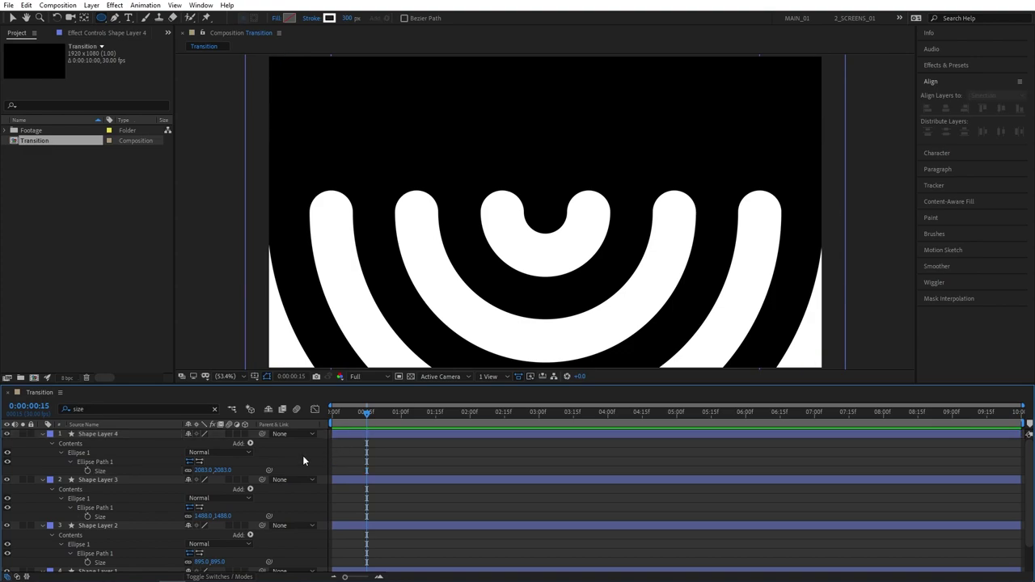
pyautogui.press('u')
pyautogui.press('u')
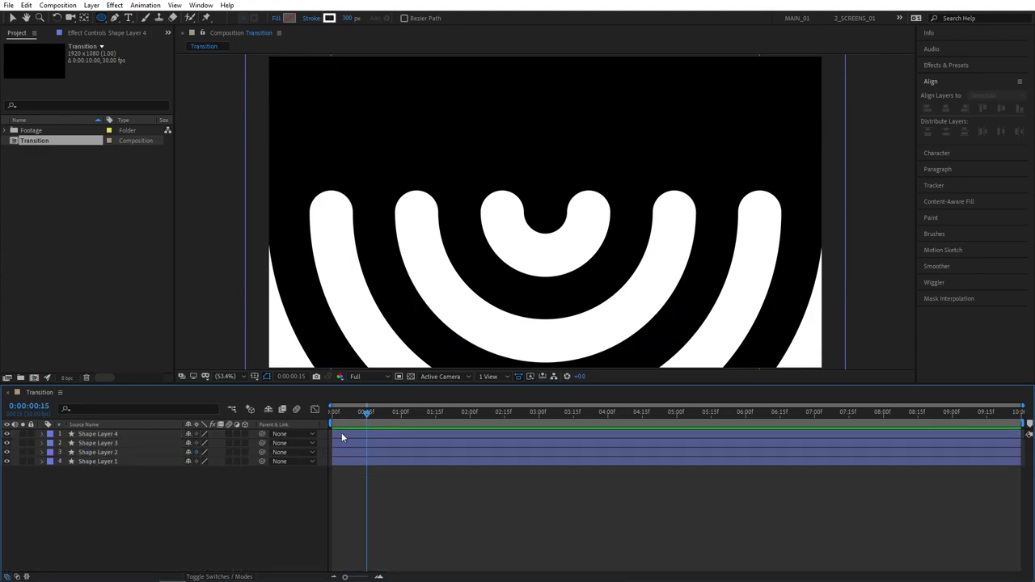
pyautogui.moveTo(144, 477); pyautogui.dragTo(74, 432)
pyautogui.press('r')
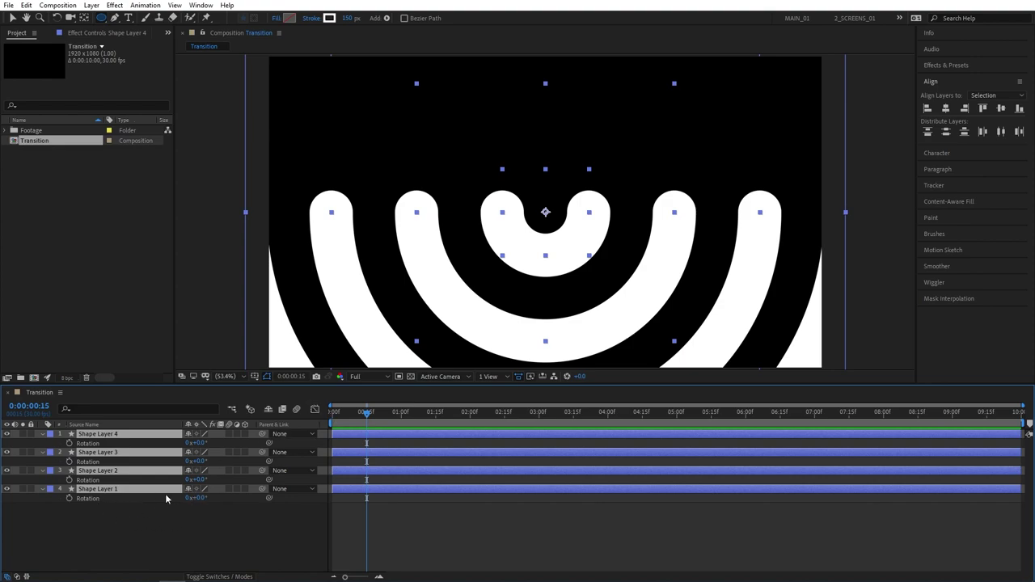
pyautogui.click(120, 524)
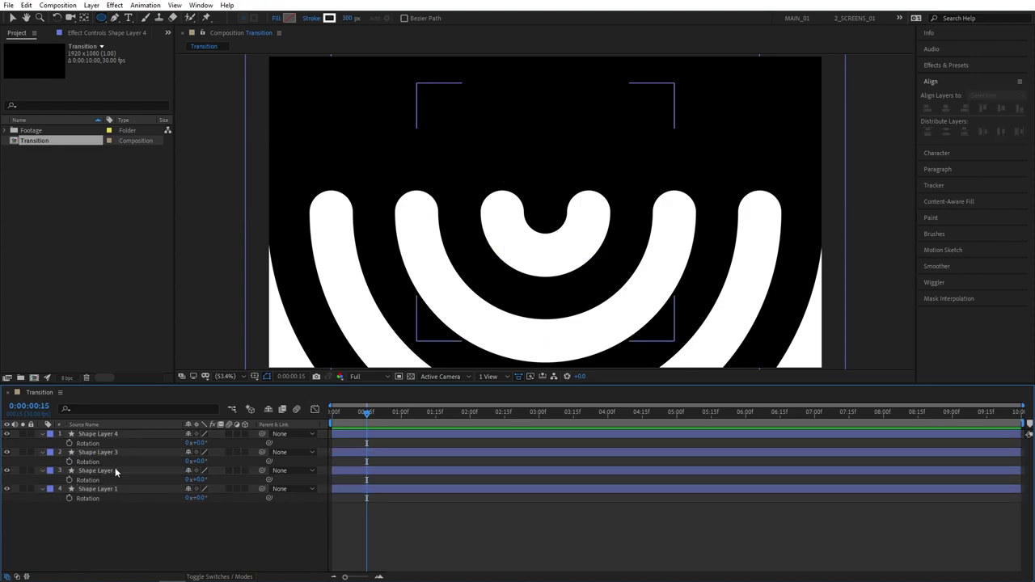
# - Rotate Shape Layers 2, 3 and 4 to 90°, 180° and 270°
pyautogui.click(199, 481)
pyautogui.write('90')
pyautogui.press('Return')
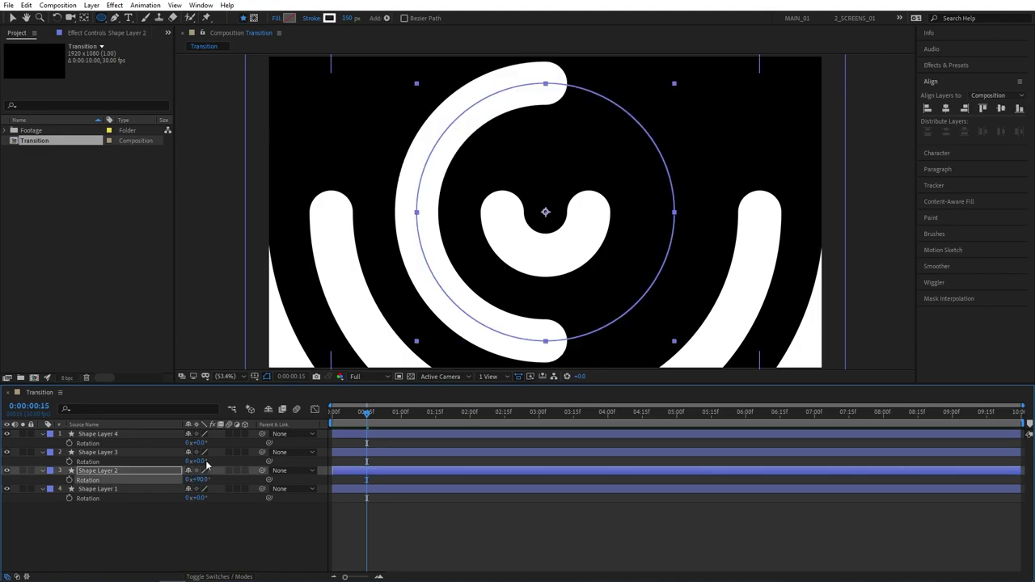
pyautogui.click(202, 461)
pyautogui.write('180')
pyautogui.press('Return')
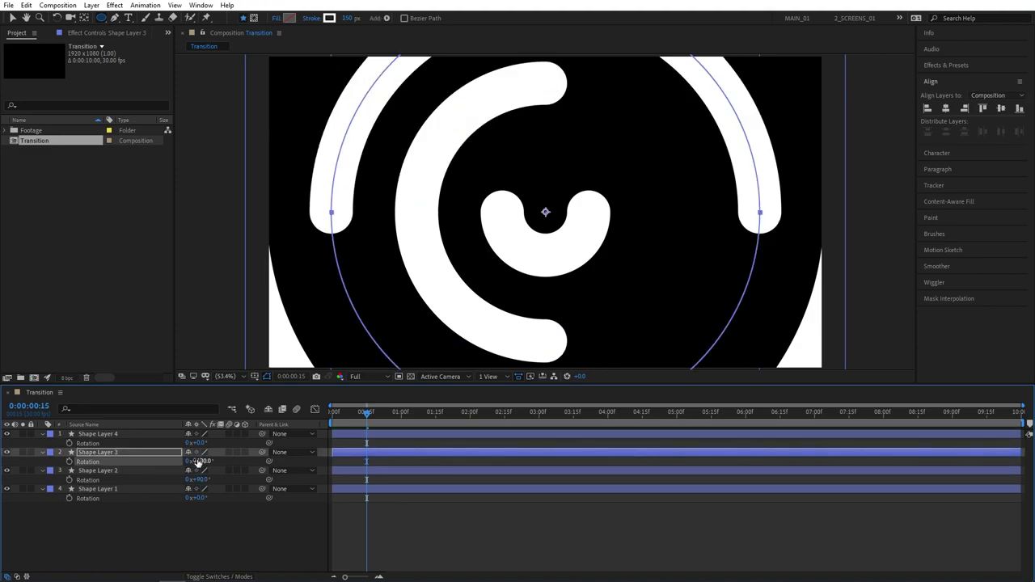
pyautogui.click(197, 444)
pyautogui.write('270')
pyautogui.press('Return')
pyautogui.moveTo(356, 417); pyautogui.dragTo(385, 414)
# - Duplicate the four ring layers, move the copies to the top, and label them Green
pyautogui.click(236, 547)
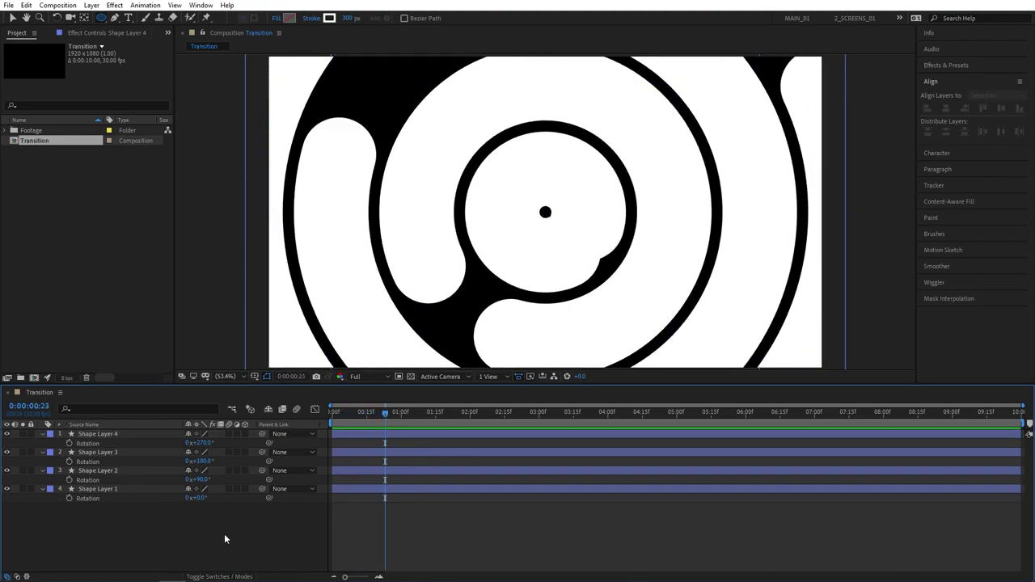
pyautogui.moveTo(221, 543); pyautogui.dragTo(97, 434)
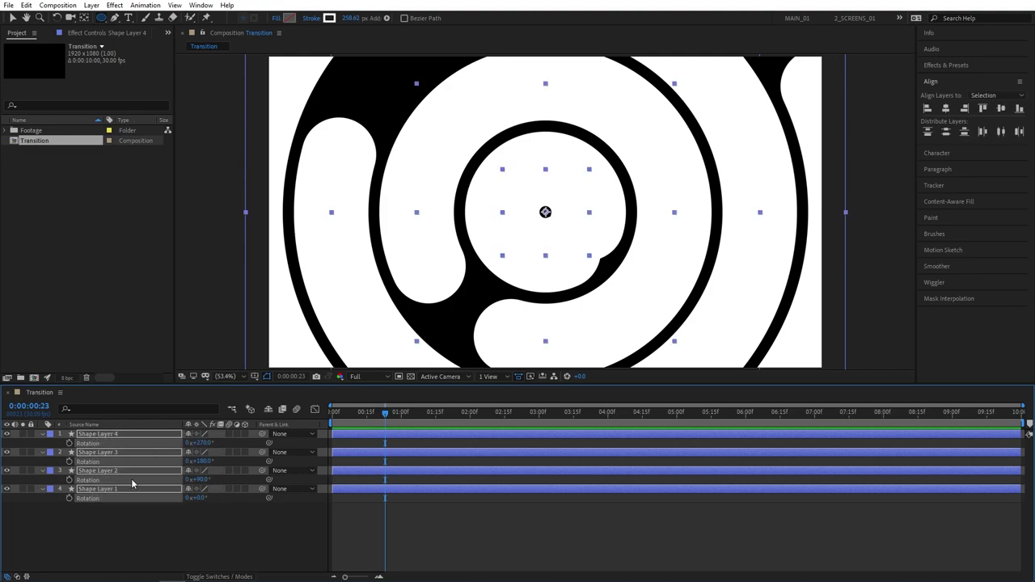
pyautogui.hotkey('ctrl', 'd')
pyautogui.moveTo(103, 467); pyautogui.dragTo(109, 442)
pyautogui.click(48, 446)
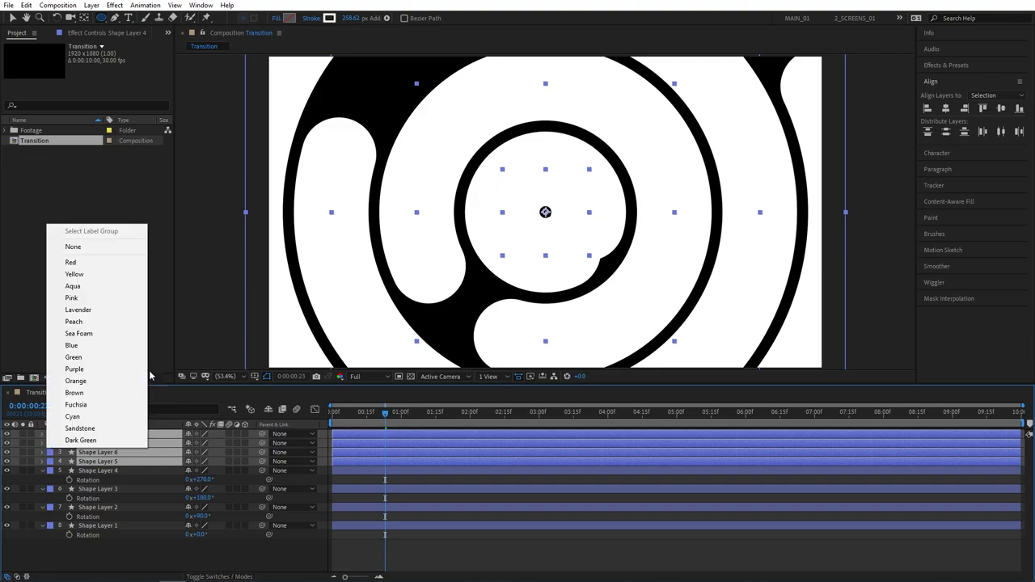
pyautogui.click(86, 359)
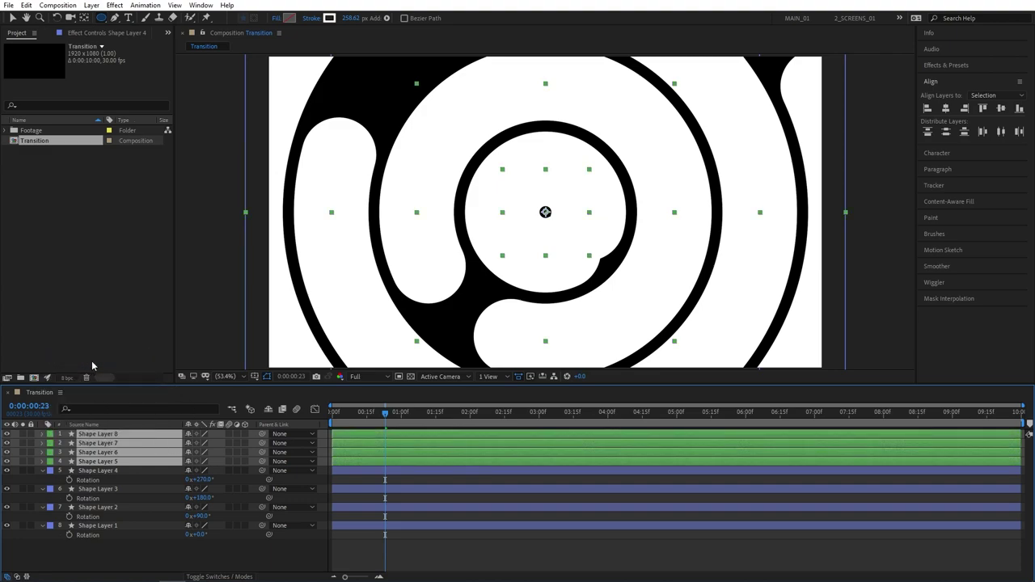
# - Recolour the copies' stroke to cyan #00FFE4
pyautogui.click(330, 18)
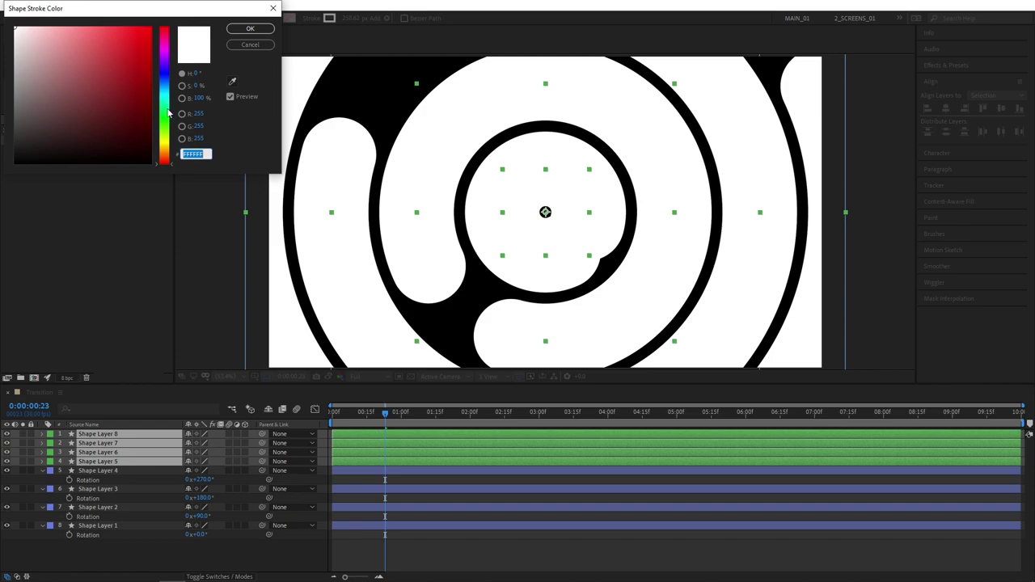
pyautogui.write('23C0AF')
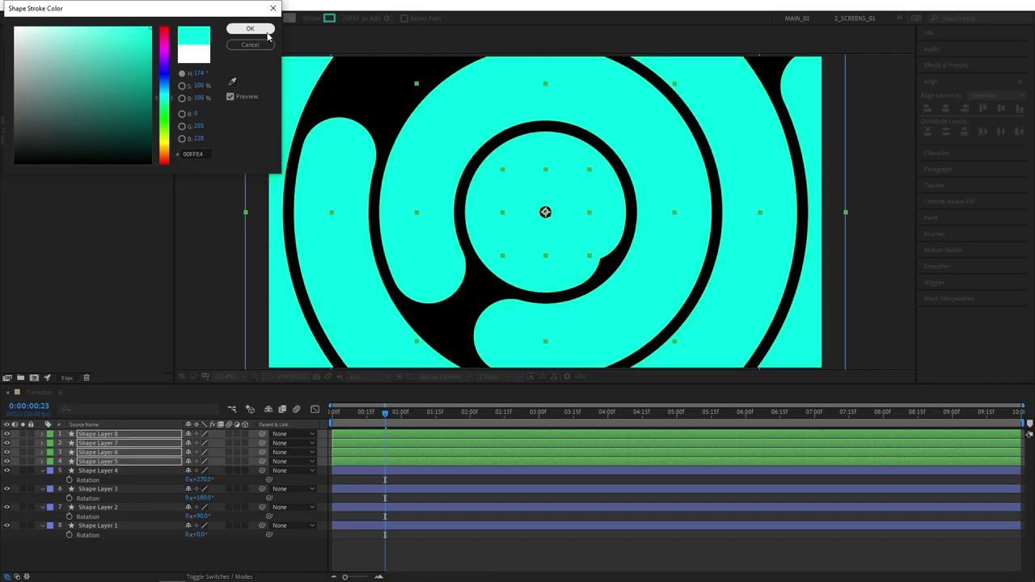
pyautogui.click(250, 29)
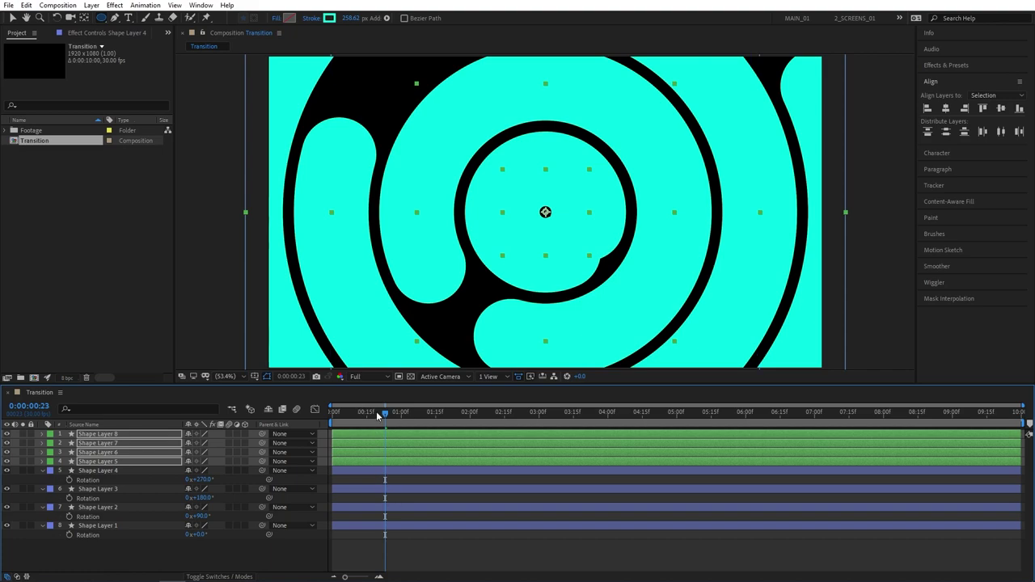
# - Shift the cyan copies to start two frames later and preview the timing
pyautogui.click(336, 414)
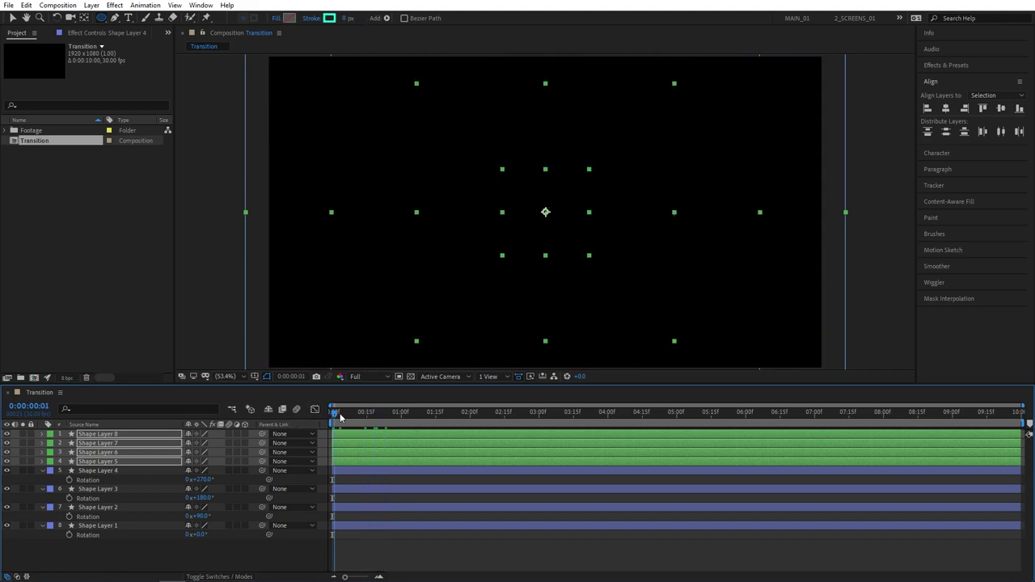
pyautogui.moveTo(340, 417); pyautogui.dragTo(322, 414)
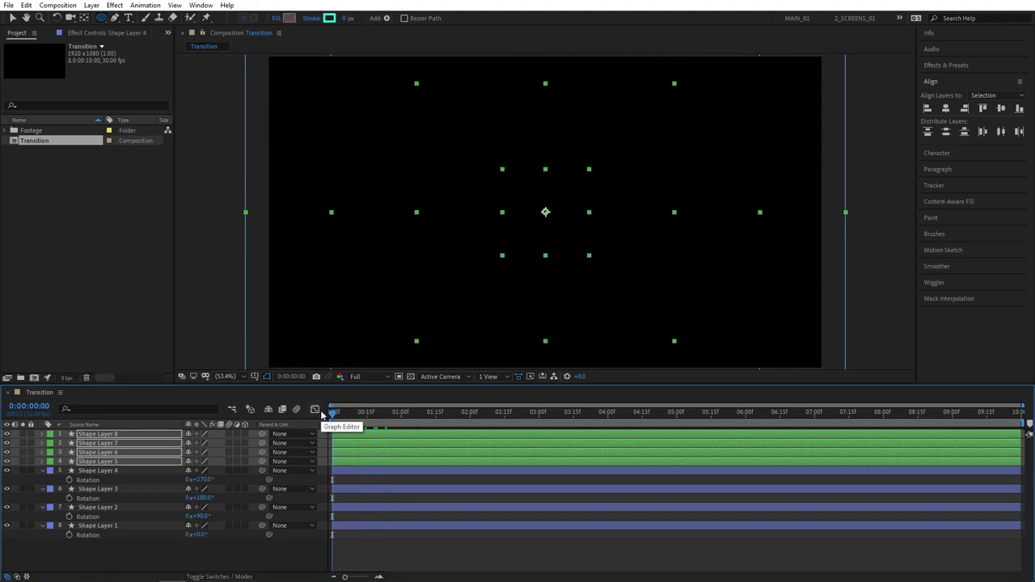
pyautogui.press('pagedown')
pyautogui.press('pagedown')
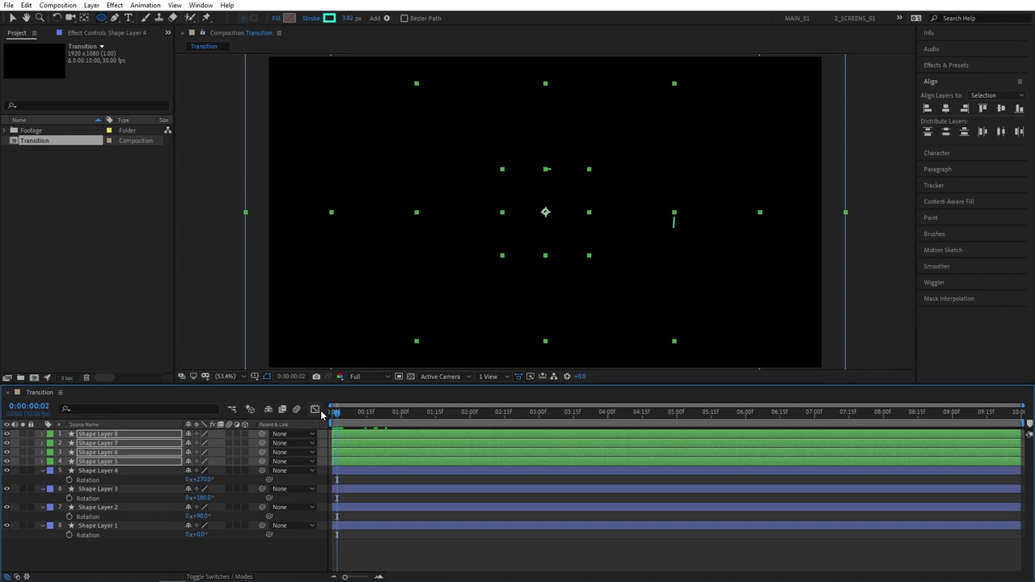
pyautogui.moveTo(340, 436); pyautogui.dragTo(384, 415)
pyautogui.press('space')
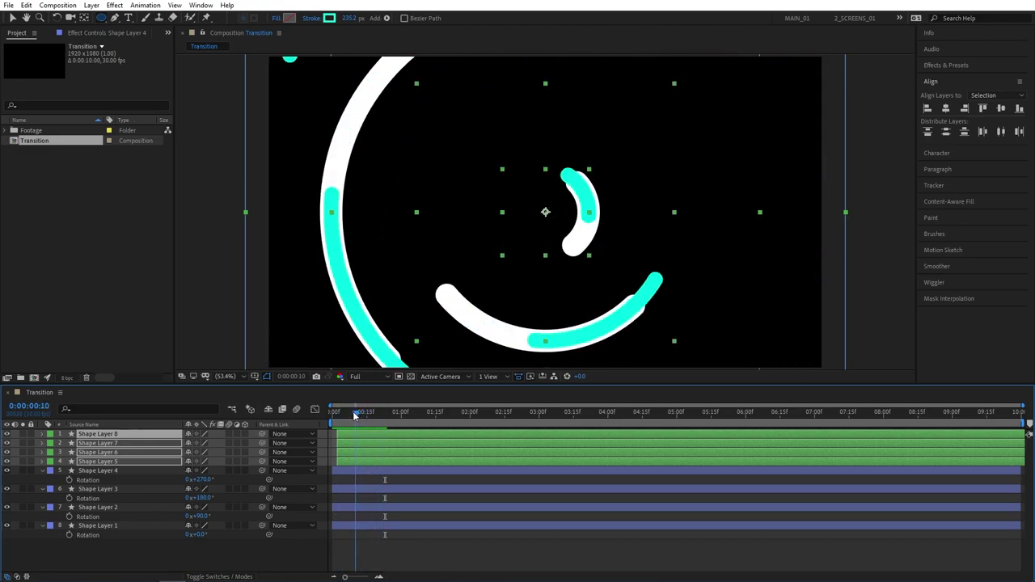
pyautogui.press('space')
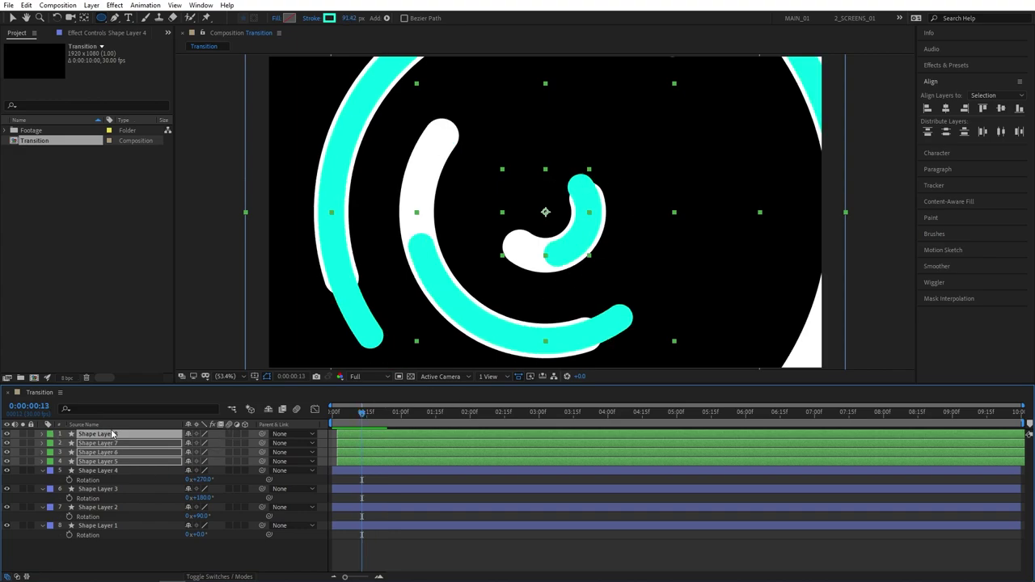
# - Add 180° of rotation to the four cyan copies and preview from the start
pyautogui.press('r')
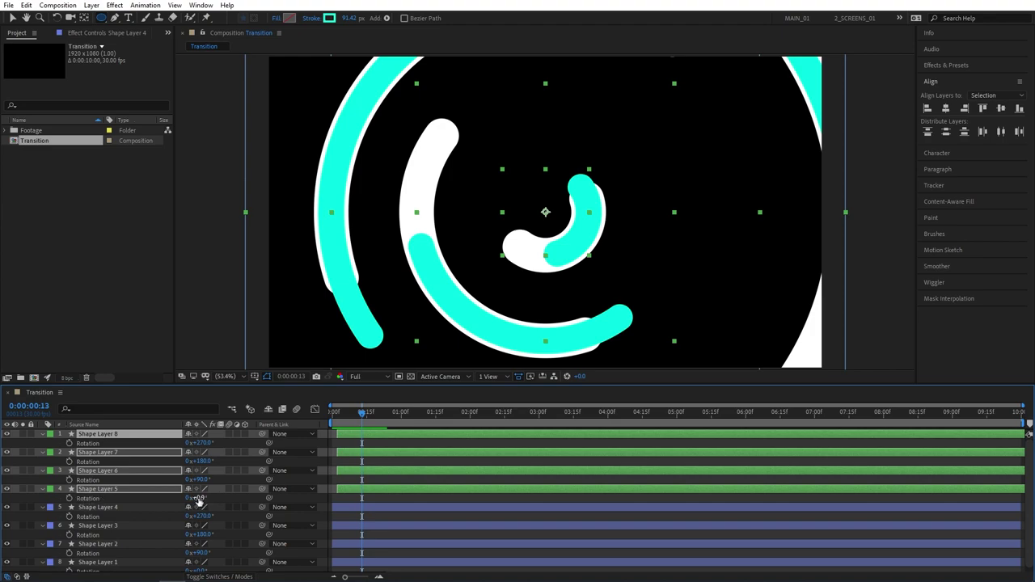
pyautogui.moveTo(201, 499); pyautogui.dragTo(299, 496)
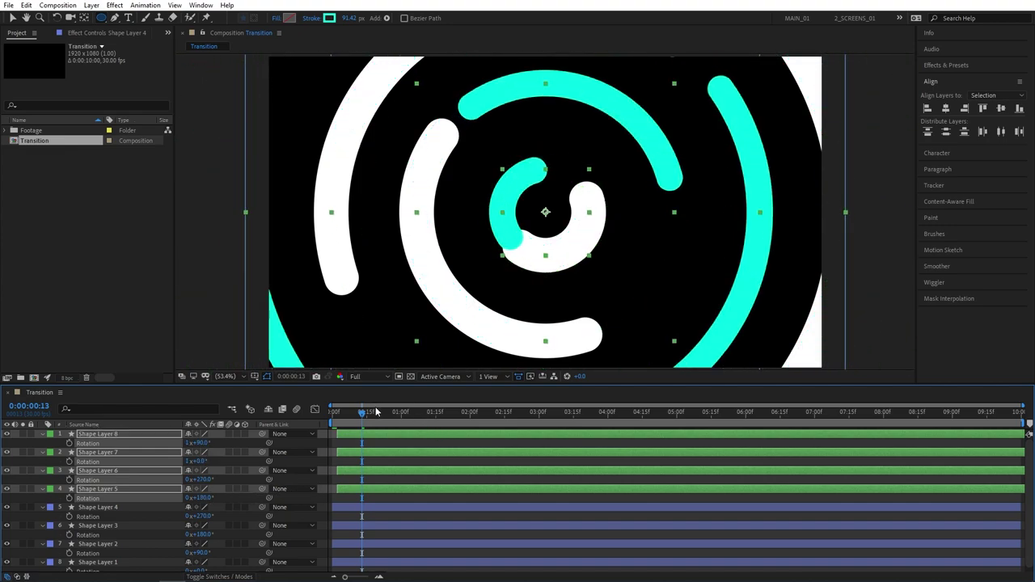
pyautogui.moveTo(376, 412)
pyautogui.mouseDown()
pyautogui.moveTo(333, 415)
pyautogui.moveTo(372, 414)
pyautogui.moveTo(353, 419)
pyautogui.moveTo(365, 417)
pyautogui.mouseUp()
pyautogui.press('space')
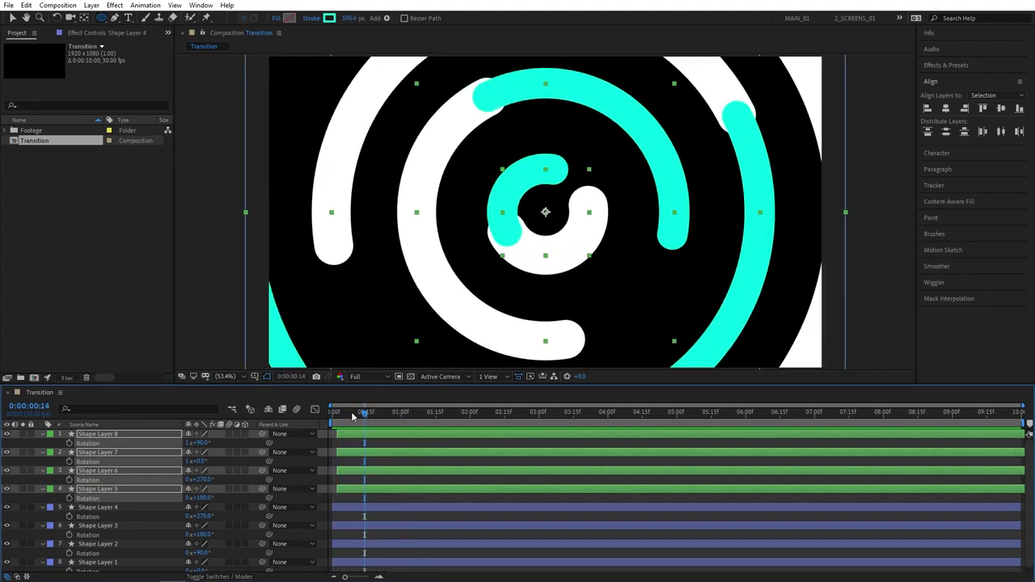
# - Reveal the cyan copies' End, Offset and Stroke Width keyframes and move to 0:00:01:02
pyautogui.press('u')
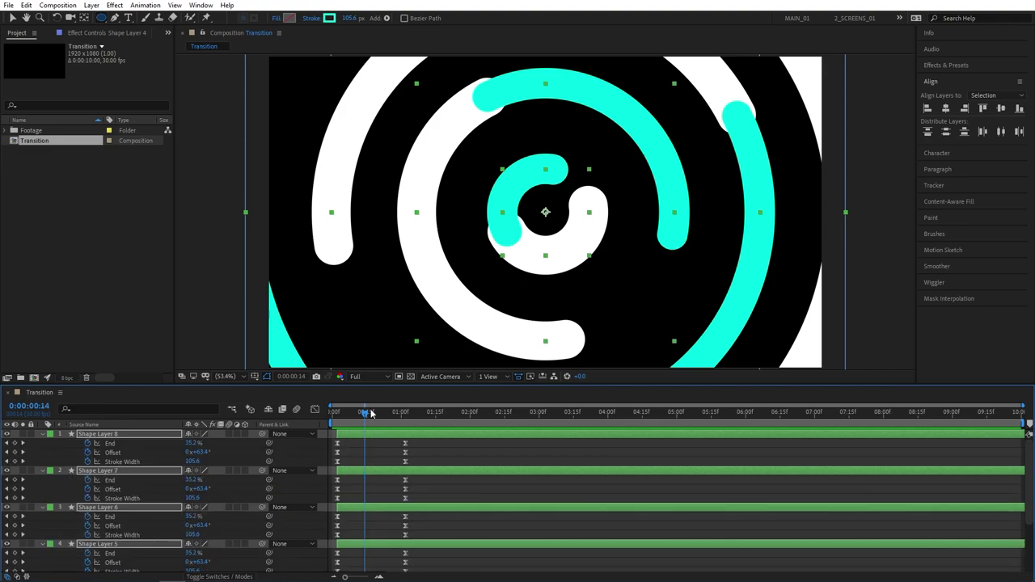
pyautogui.moveTo(371, 413); pyautogui.dragTo(410, 422)
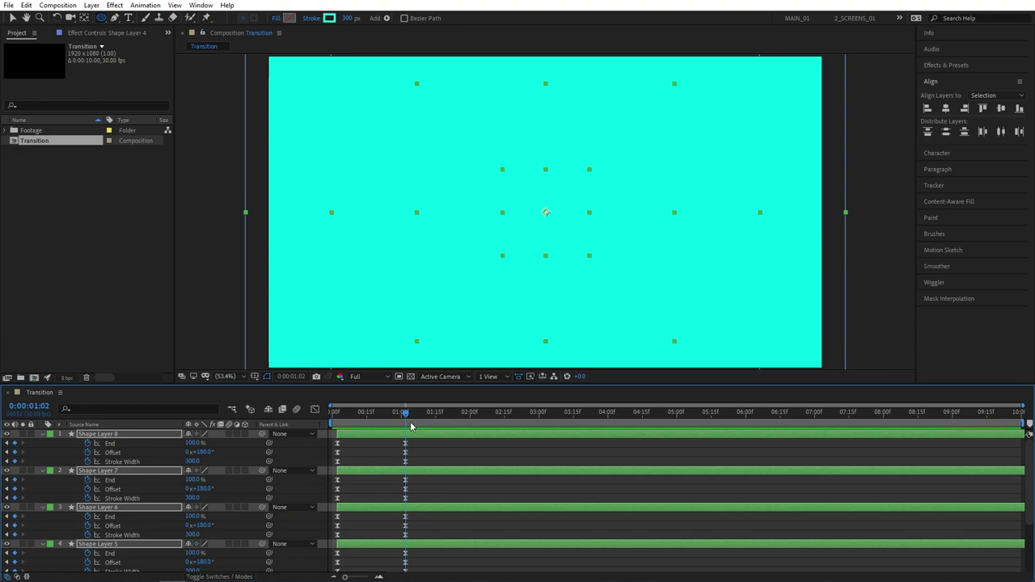
pyautogui.click(316, 452)
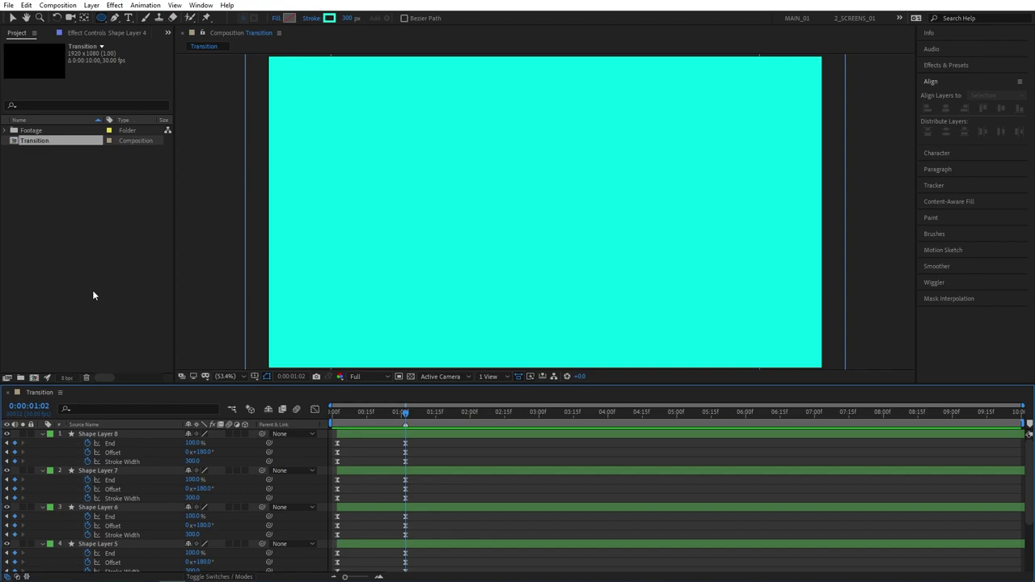
# - Select all eight shape layers and pre-compose them into 'IN', moving all attributes
pyautogui.click(159, 448)
pyautogui.click(53, 457)
pyautogui.hotkey('ctrl', 'a')
pyautogui.rightClick(101, 434)
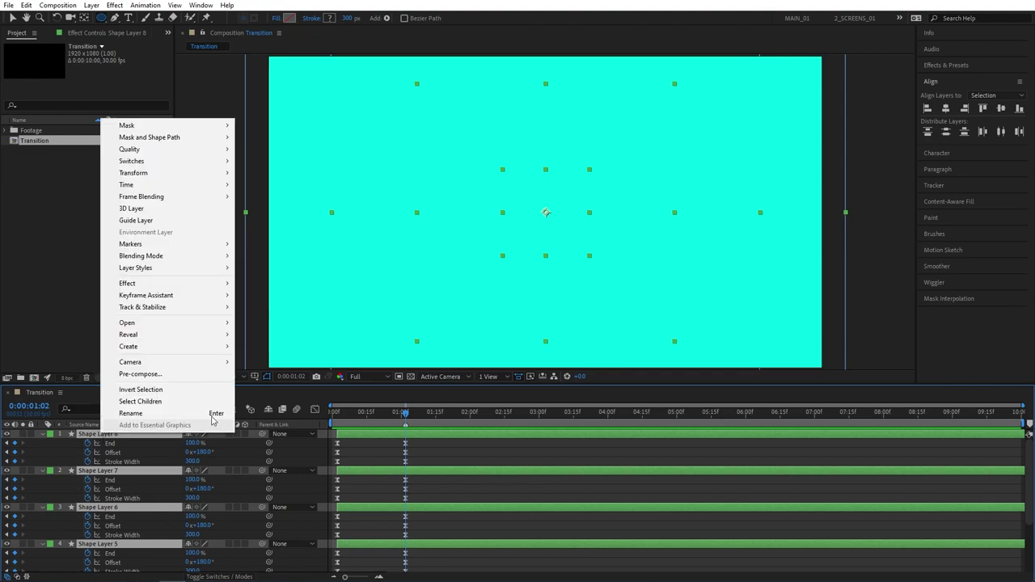
pyautogui.click(192, 369)
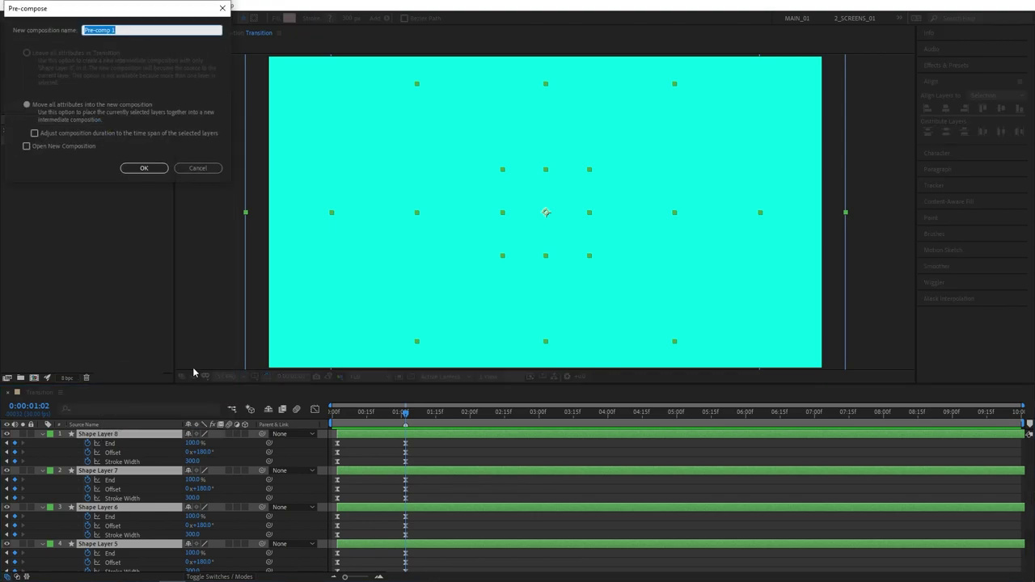
pyautogui.click(143, 168)
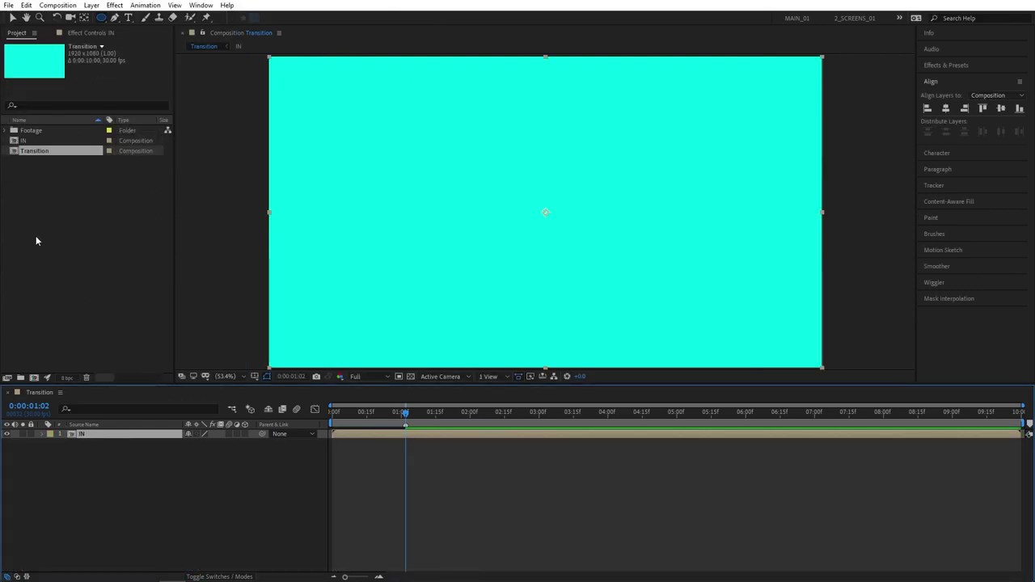
# - Duplicate the IN composition and rename the copy 'OUT'
pyautogui.click(41, 186)
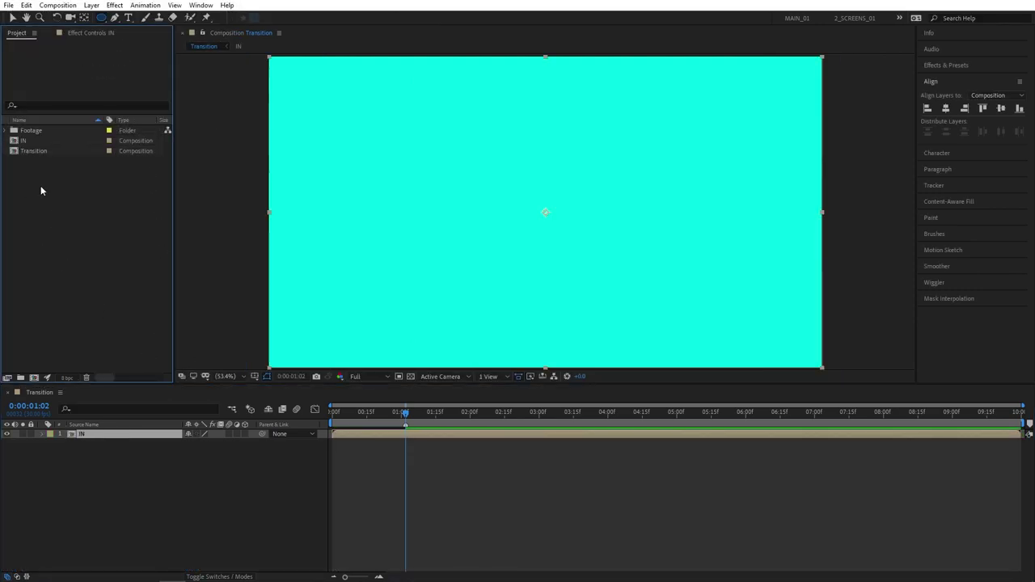
pyautogui.click(29, 141)
pyautogui.hotkey('ctrl', 'd')
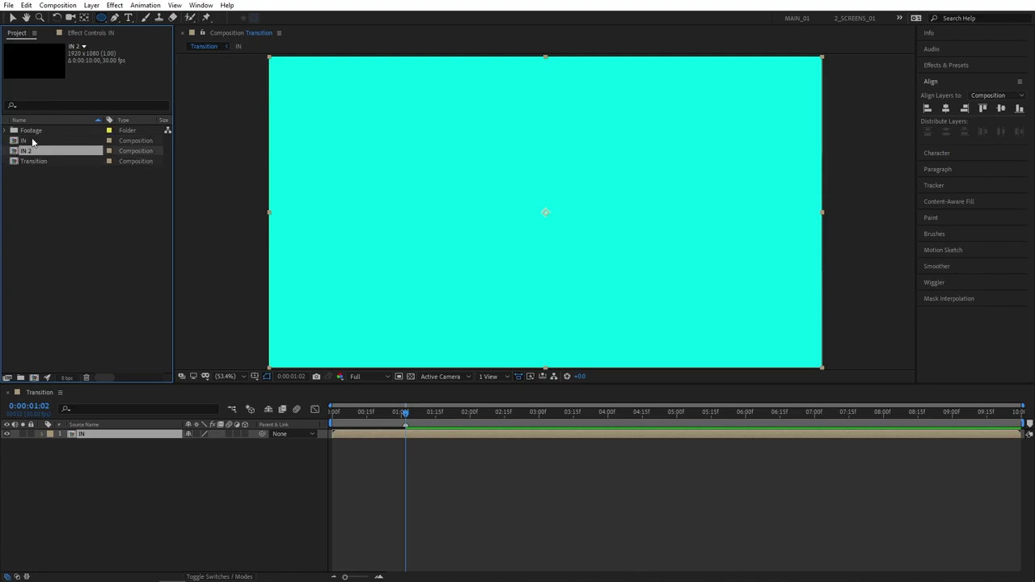
pyautogui.press('Return')
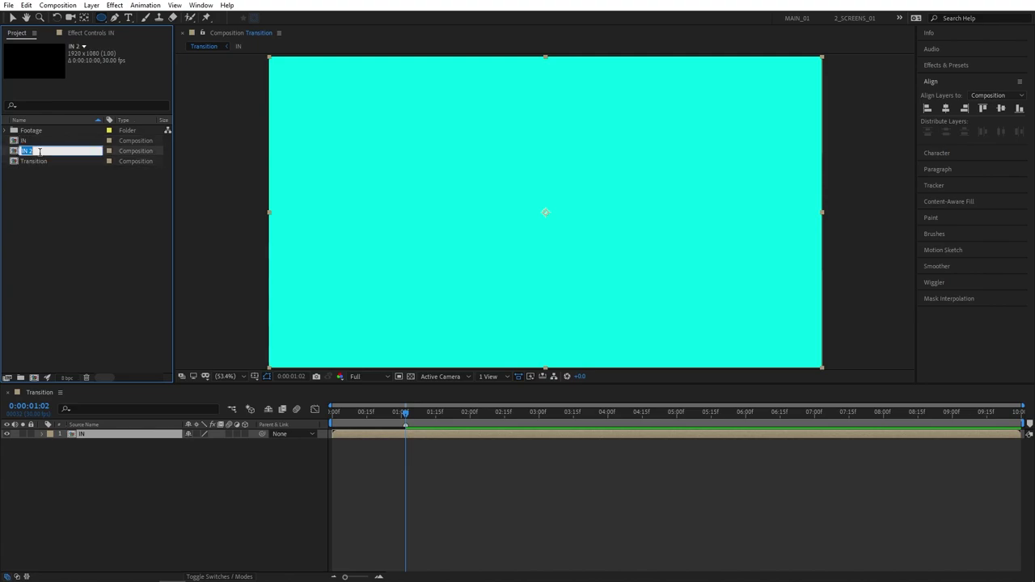
pyautogui.write('OUT')
pyautogui.click(62, 193)
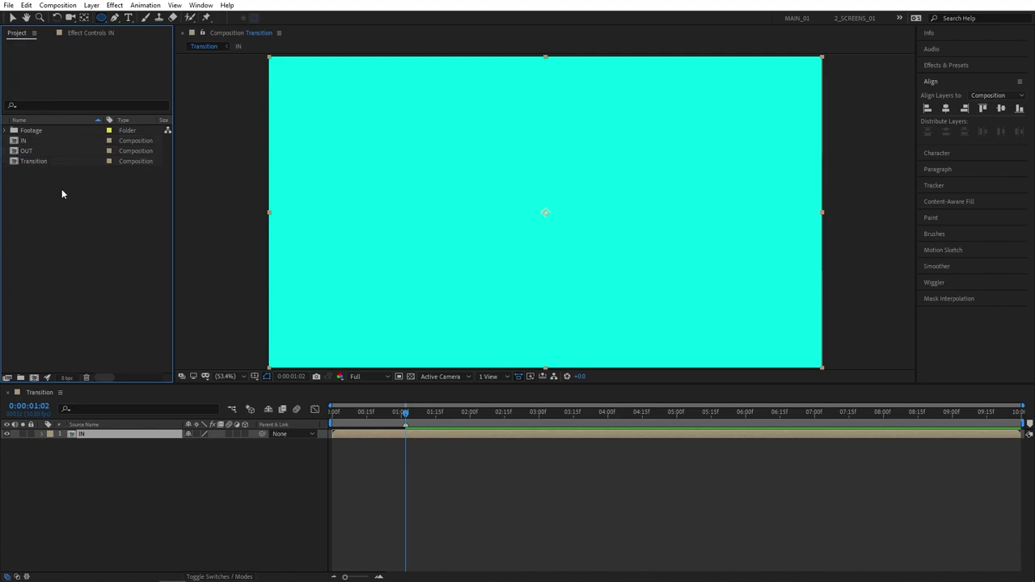
# - Open OUT and delete Shape Layers 5–8, keeping the four white rings
pyautogui.click(33, 153)
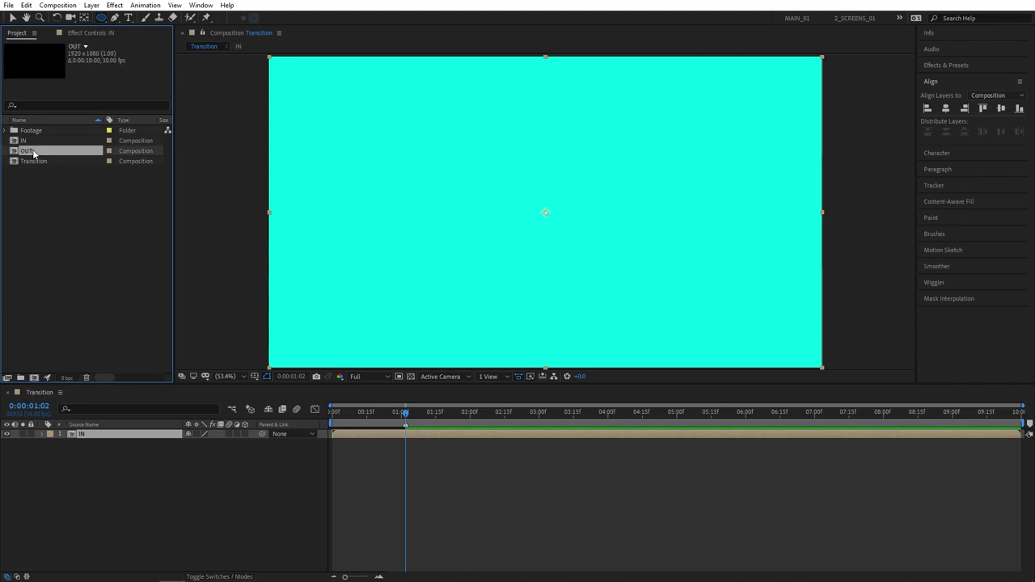
pyautogui.doubleClick(33, 153)
pyautogui.click(109, 433)
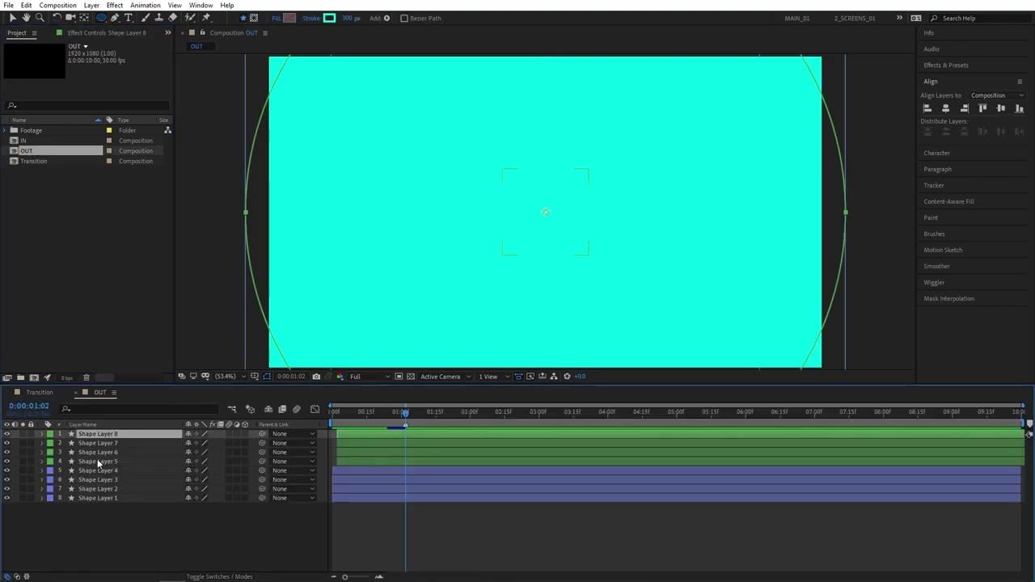
pyautogui.keyDown('shift'); pyautogui.click(97, 461); pyautogui.keyUp('shift')
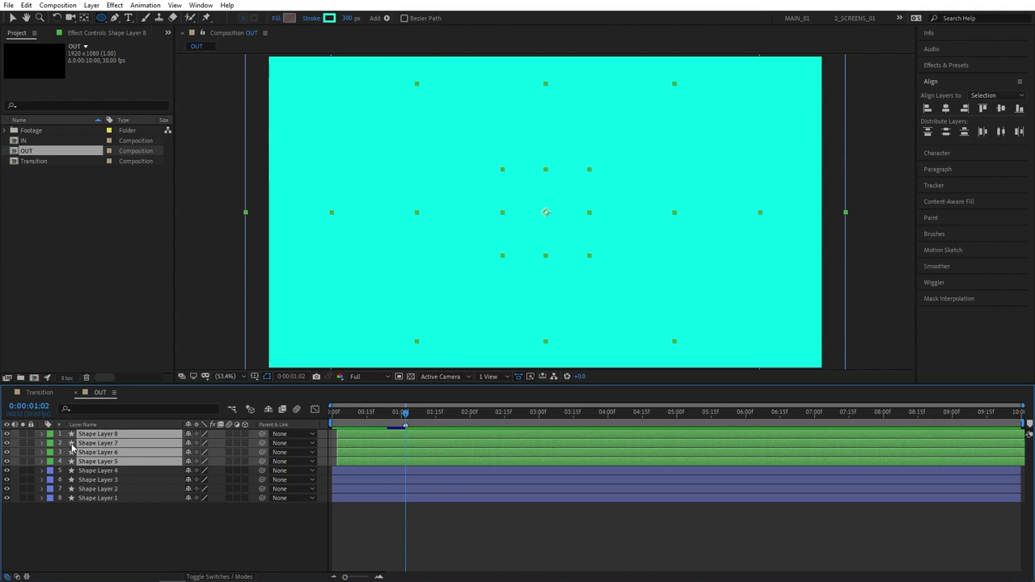
pyautogui.press('Delete')
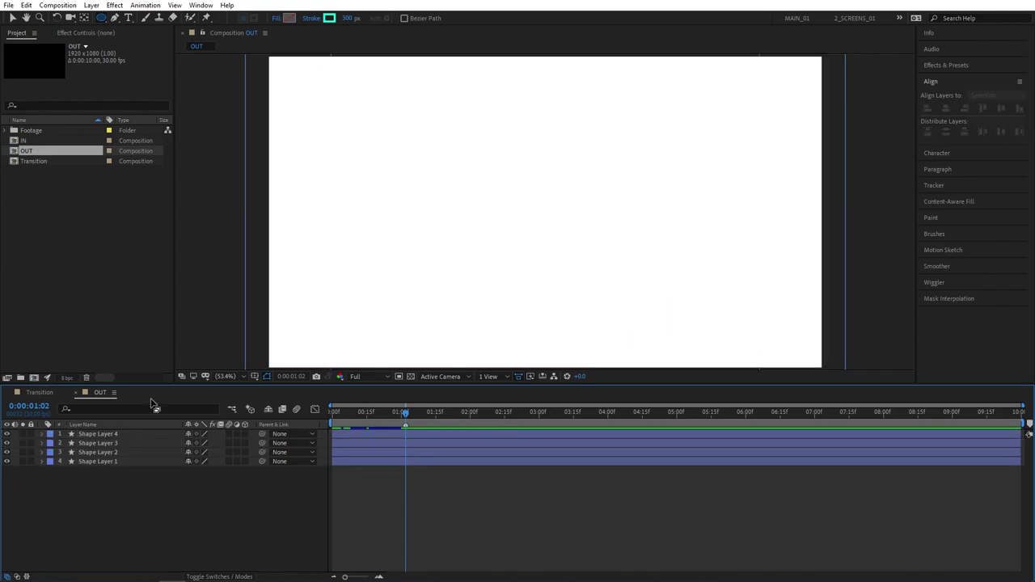
# - Add OUT above IN in Transition and shift it to start at 1:02
pyautogui.click(37, 393)
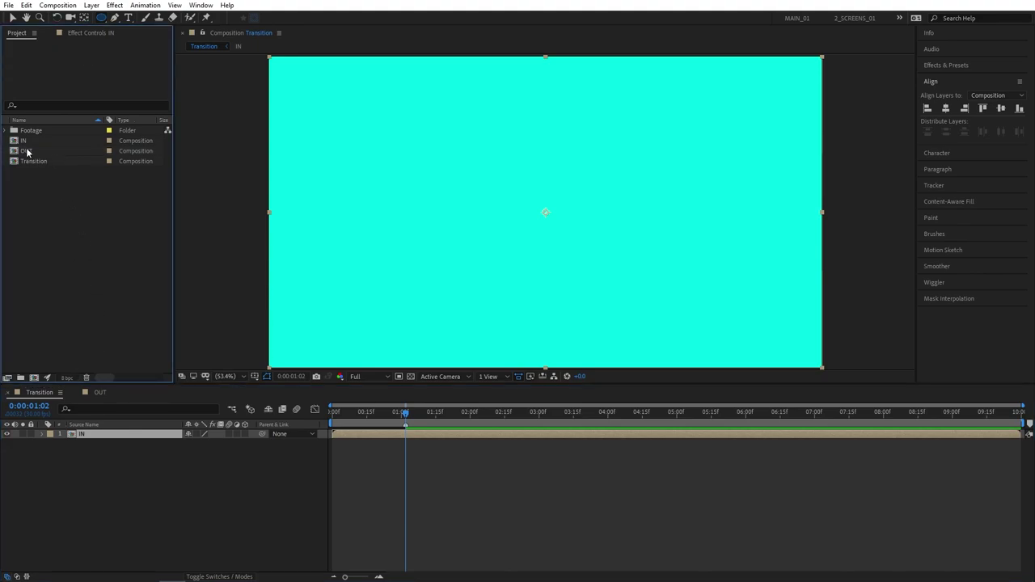
pyautogui.moveTo(27, 151); pyautogui.dragTo(73, 435)
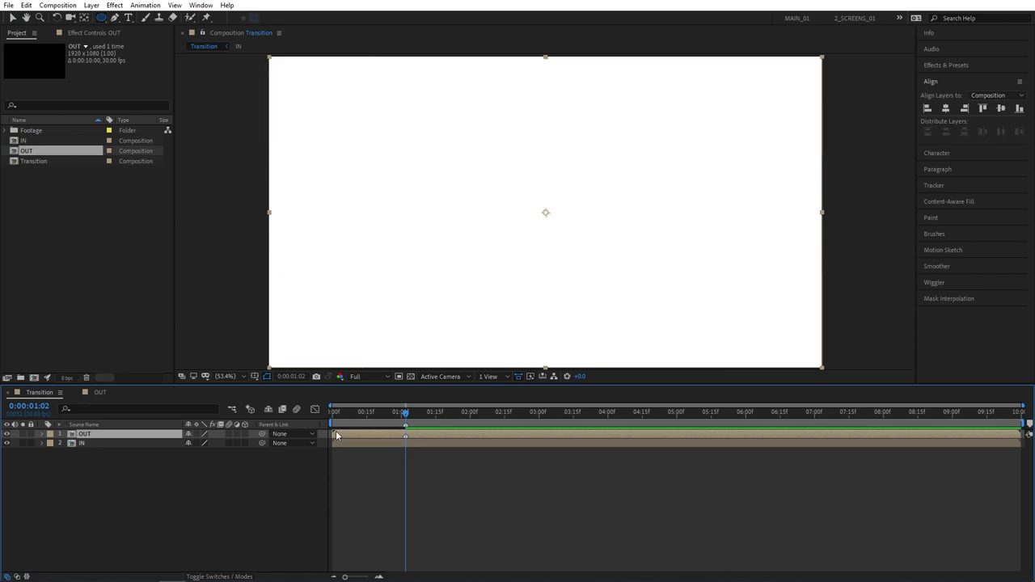
pyautogui.moveTo(340, 438); pyautogui.dragTo(403, 413)
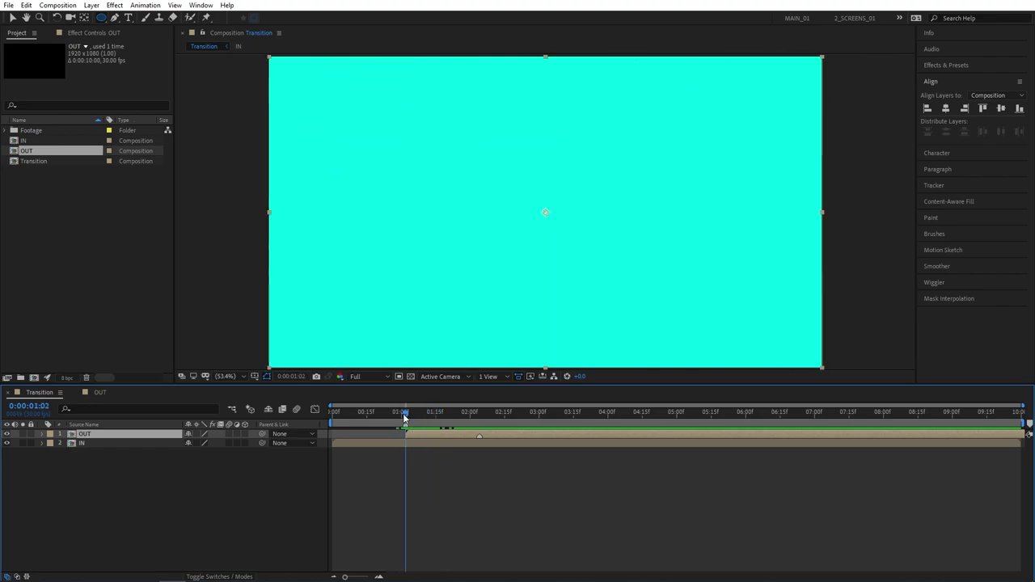
# - Set the IN layer's track matte to Alpha Inverted Matte 'OUT' and scrub to check it
pyautogui.click(268, 495)
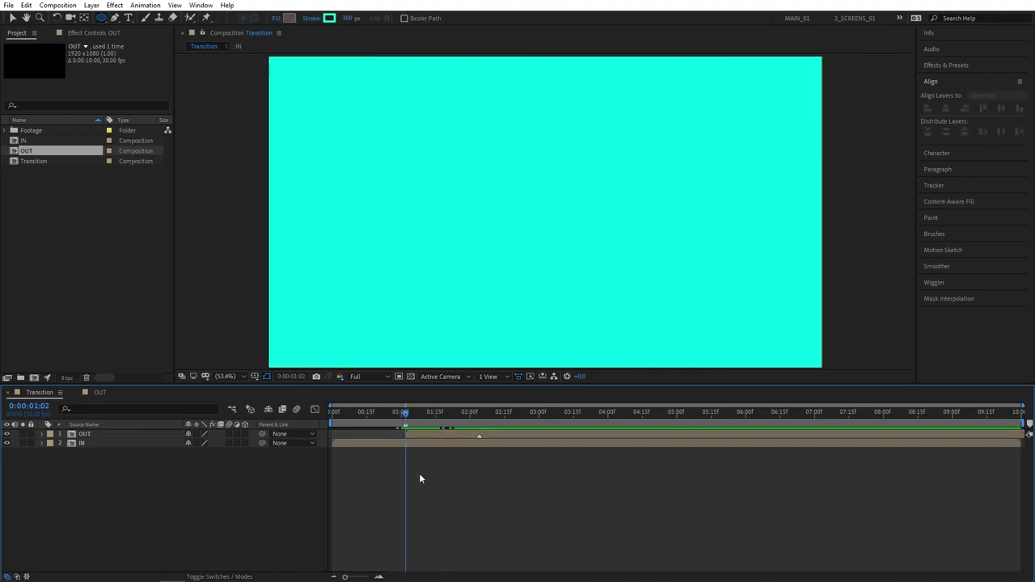
pyautogui.click(87, 443)
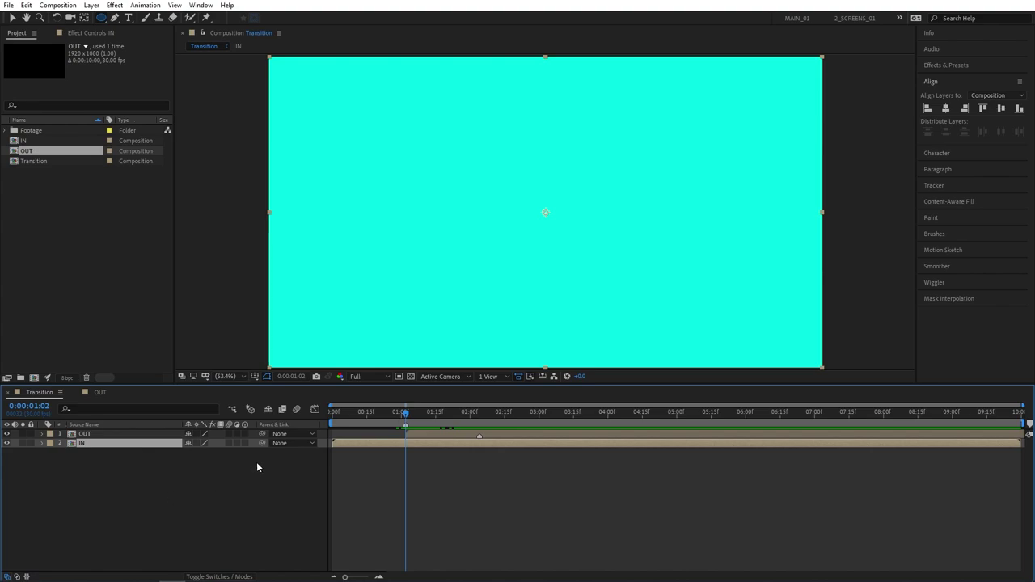
pyautogui.click(217, 576)
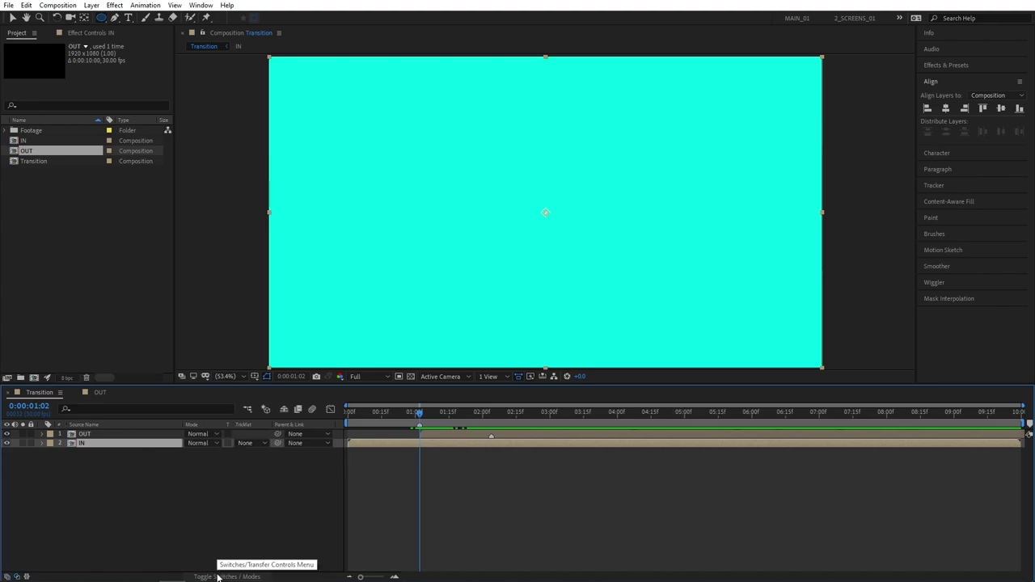
pyautogui.click(266, 476)
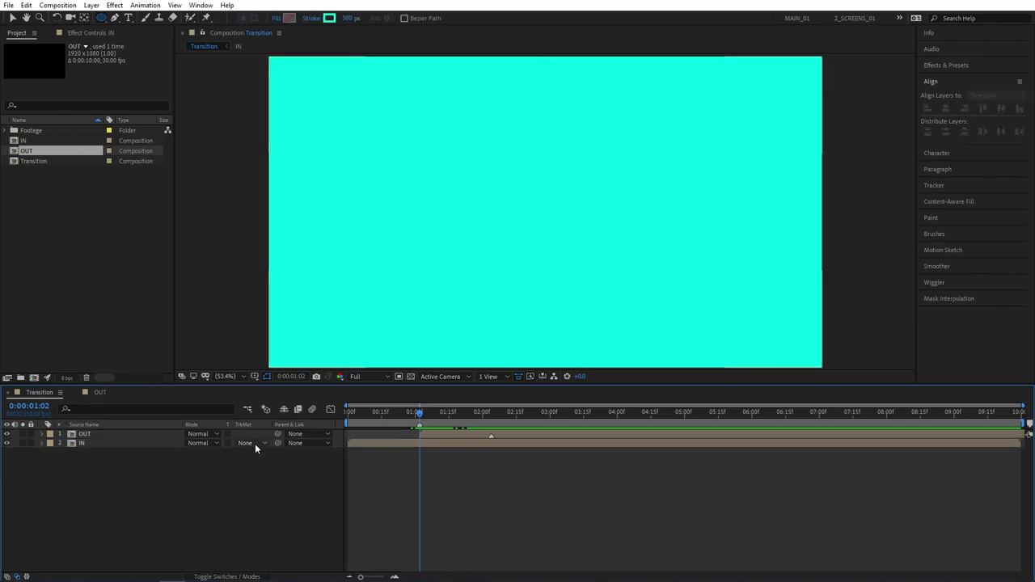
pyautogui.click(254, 444)
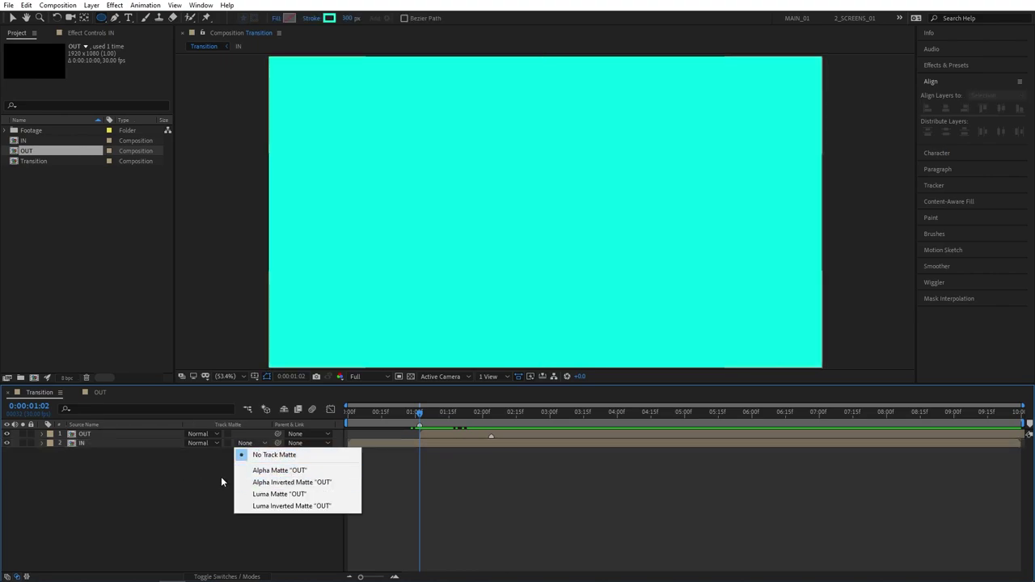
pyautogui.click(314, 483)
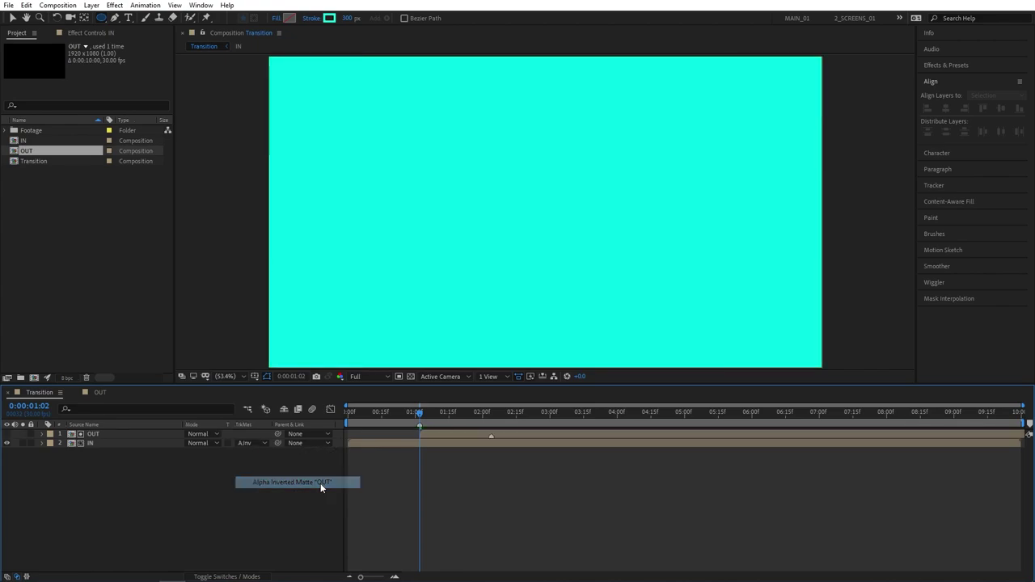
pyautogui.moveTo(419, 413); pyautogui.dragTo(490, 418)
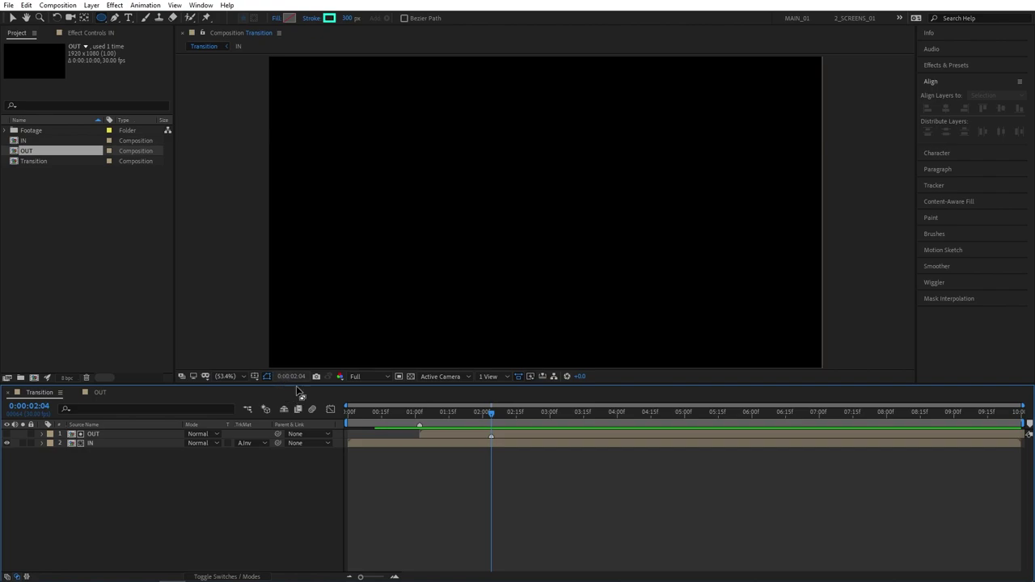
# - End the work area at about 2:04 and trim the Transition comp to it
pyautogui.press('n')
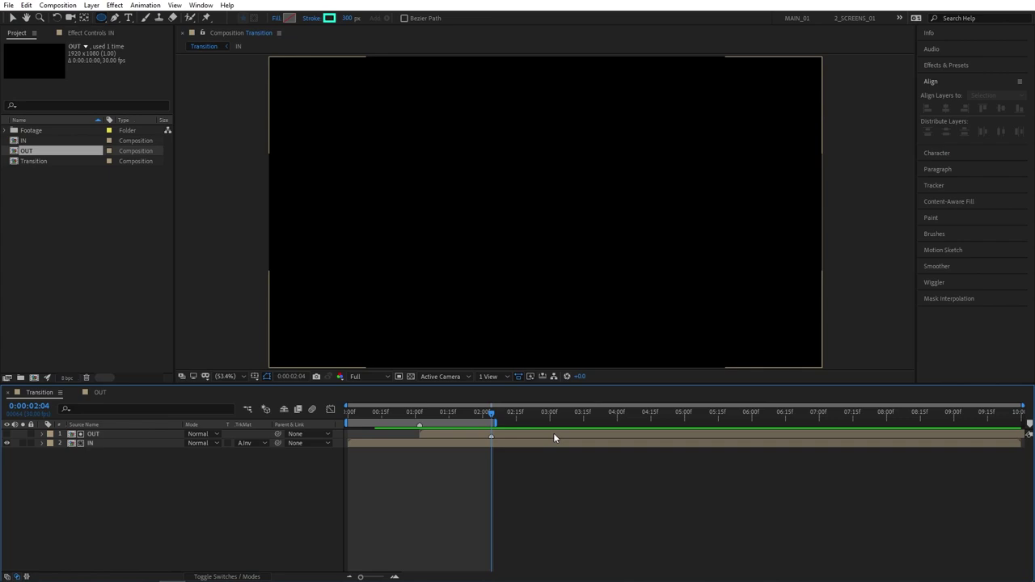
pyautogui.rightClick(438, 422)
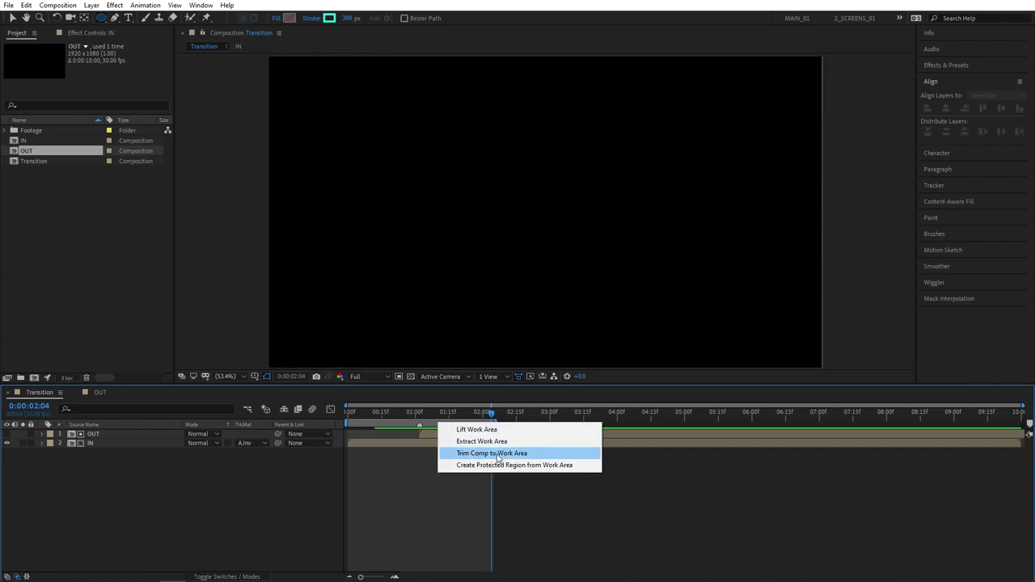
pyautogui.click(497, 455)
# - Preview the ring transition, then expand the Footage folder in the Project panel
pyautogui.press('space')
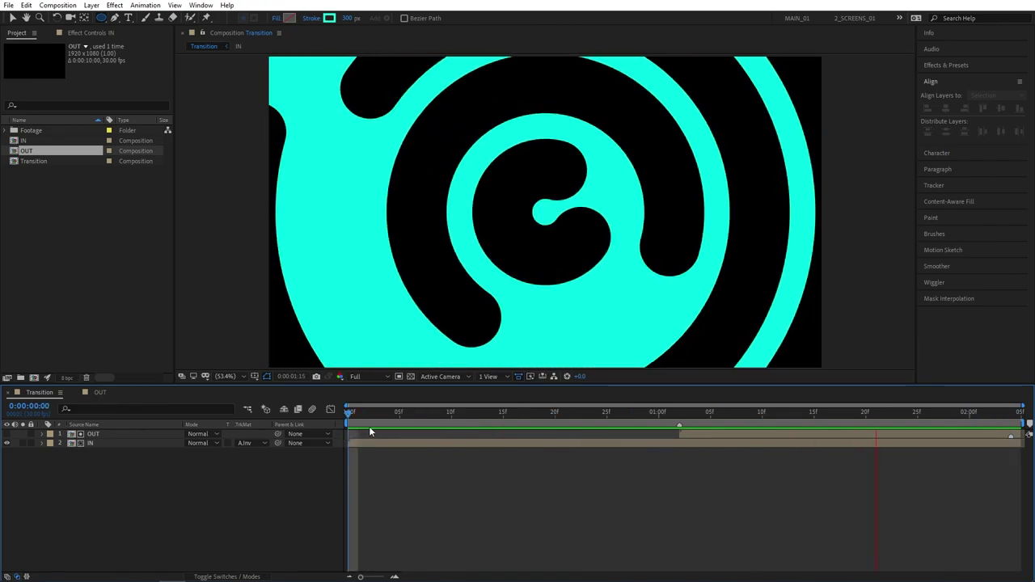
pyautogui.press('space')
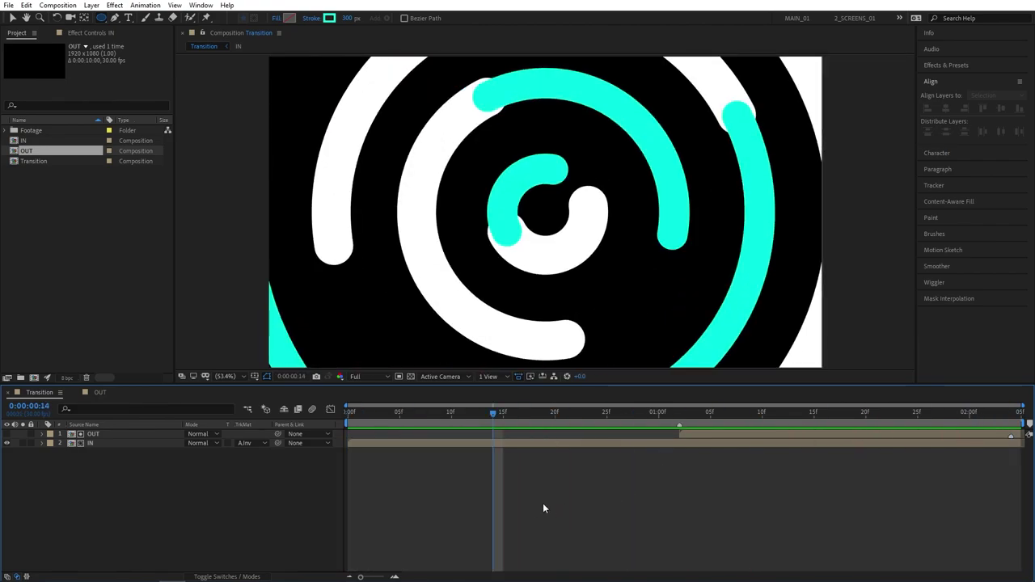
pyautogui.click(8, 131)
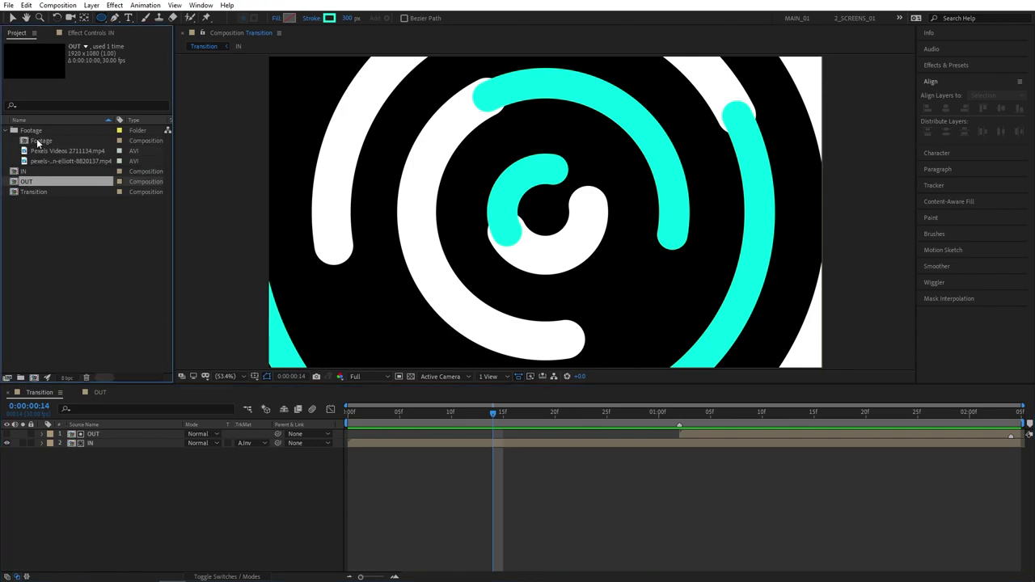
# - In the Footage comp, place Transition on top straddling the 2:00 cut and preview it
pyautogui.doubleClick(37, 142)
pyautogui.moveTo(472, 411); pyautogui.dragTo(680, 426)
pyautogui.click(79, 281)
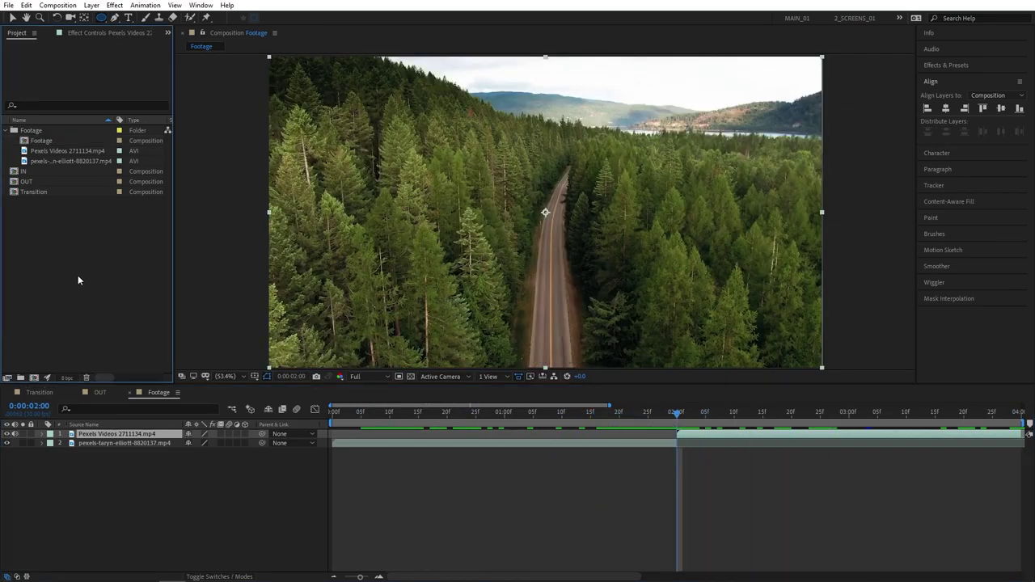
pyautogui.moveTo(32, 194); pyautogui.dragTo(148, 442)
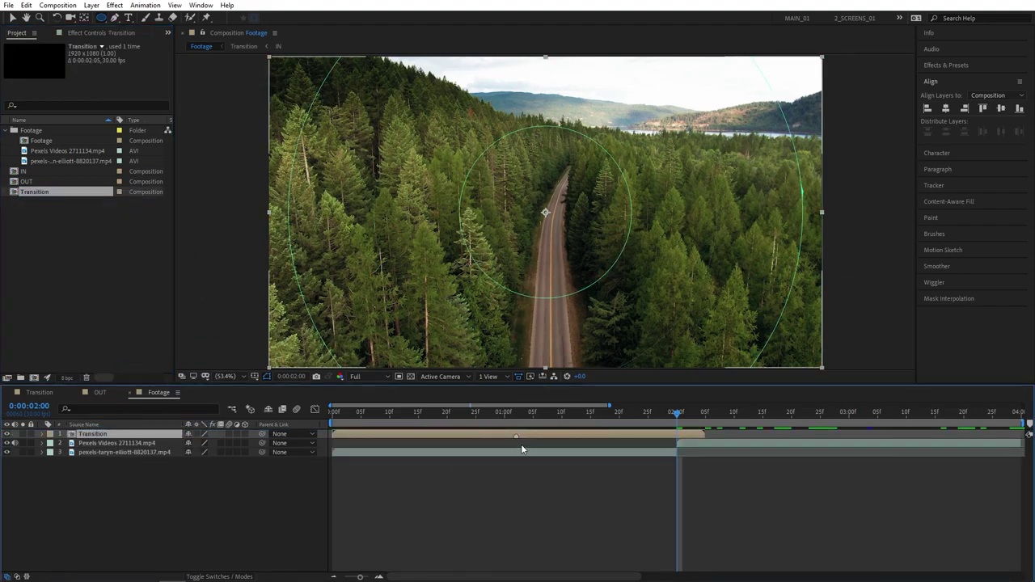
pyautogui.moveTo(490, 437); pyautogui.dragTo(464, 412)
pyautogui.press('space')
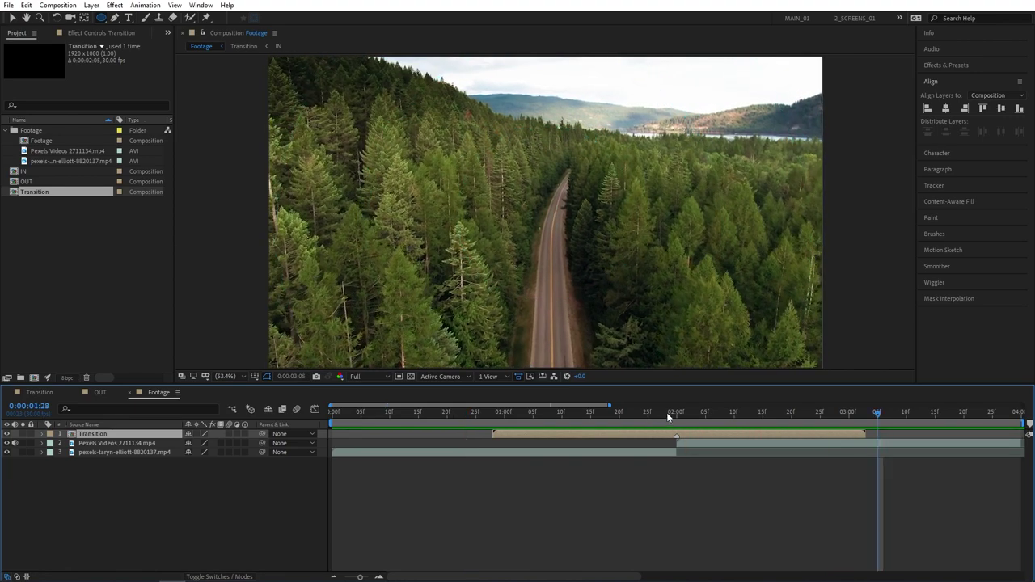
pyautogui.click(503, 413)
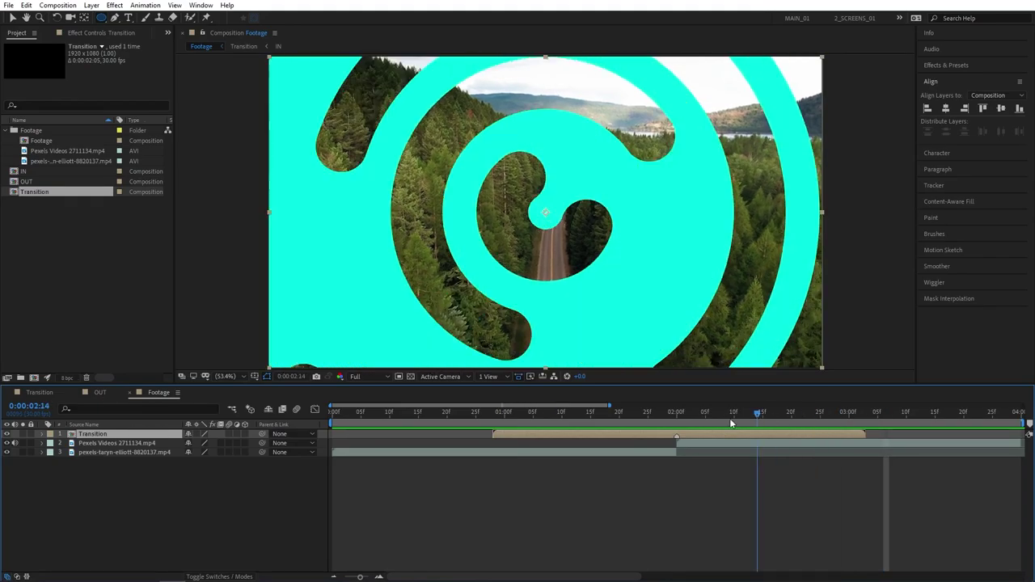
pyautogui.click(514, 413)
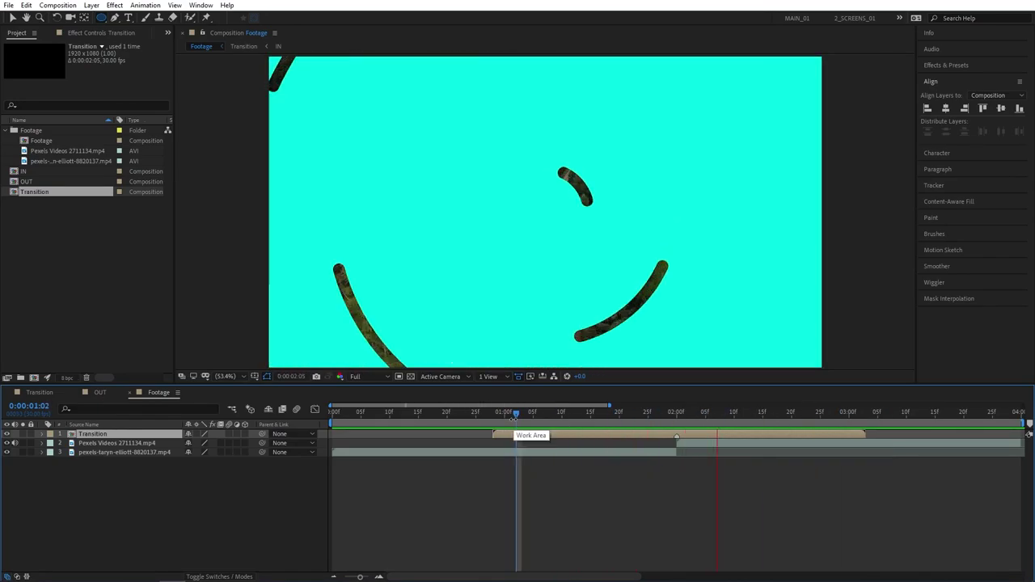